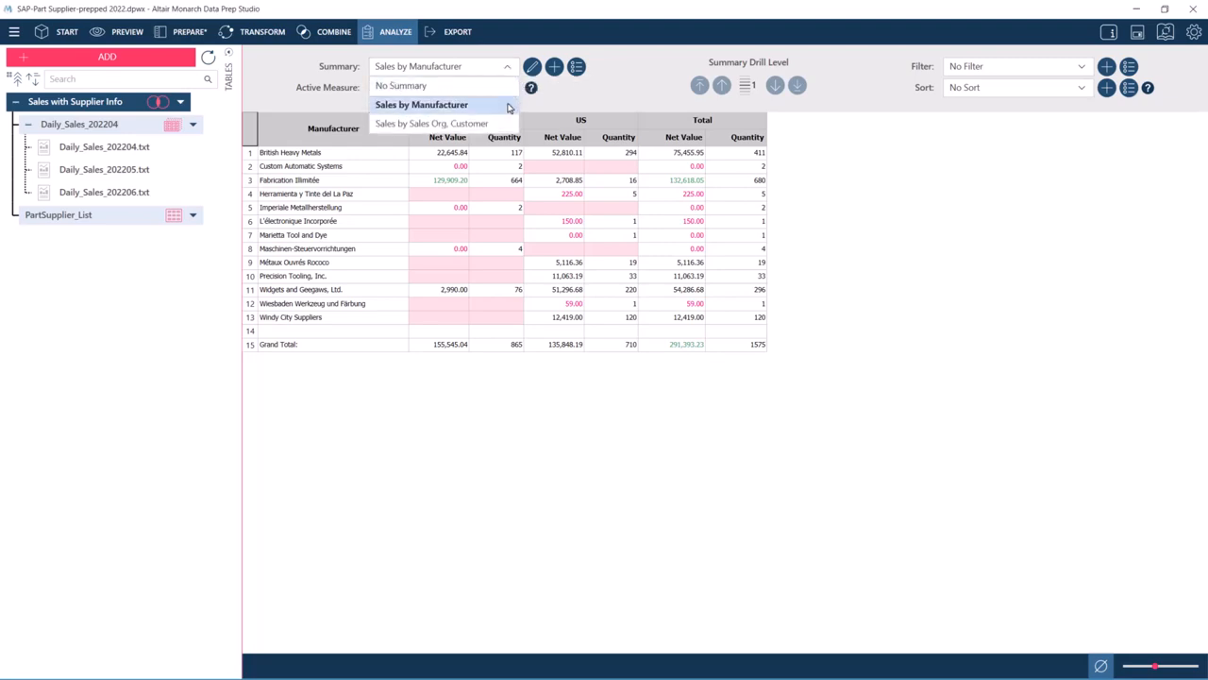
# - Display the Sales by Sales Org, Customer summary, then examine the prepared table's Net Value and Customer columns
pyautogui.click(508, 126)
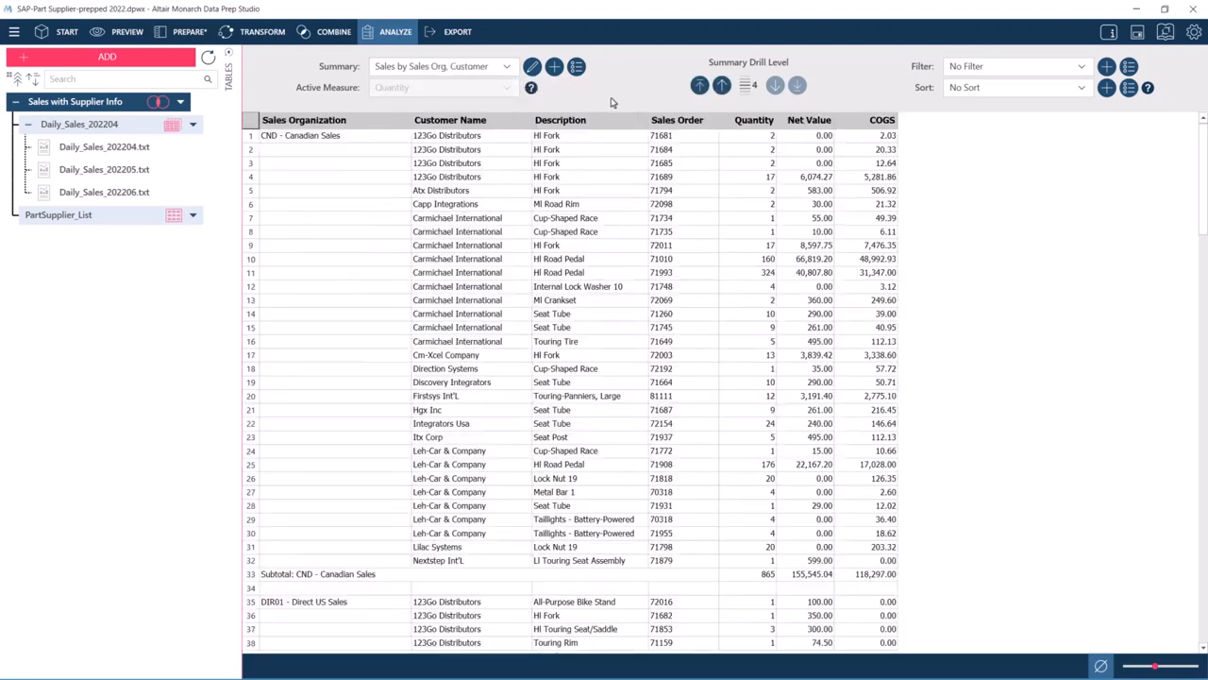
pyautogui.click(182, 34)
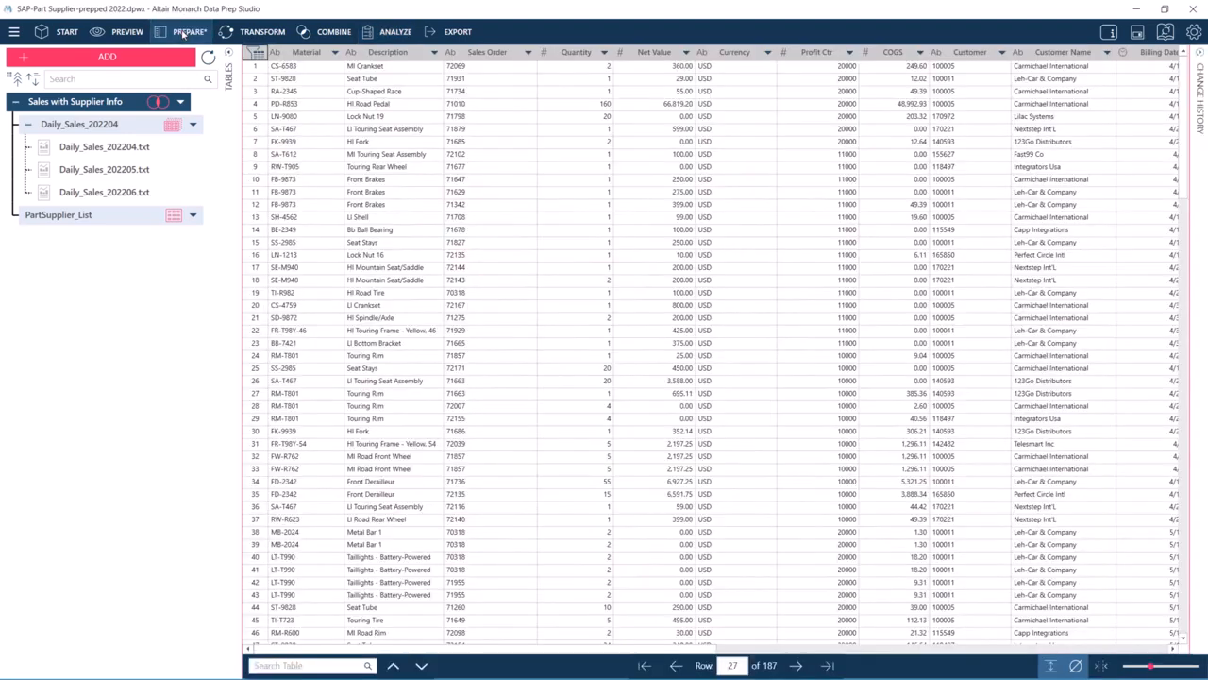
pyautogui.click(401, 53)
pyautogui.click(579, 54)
pyautogui.click(652, 54)
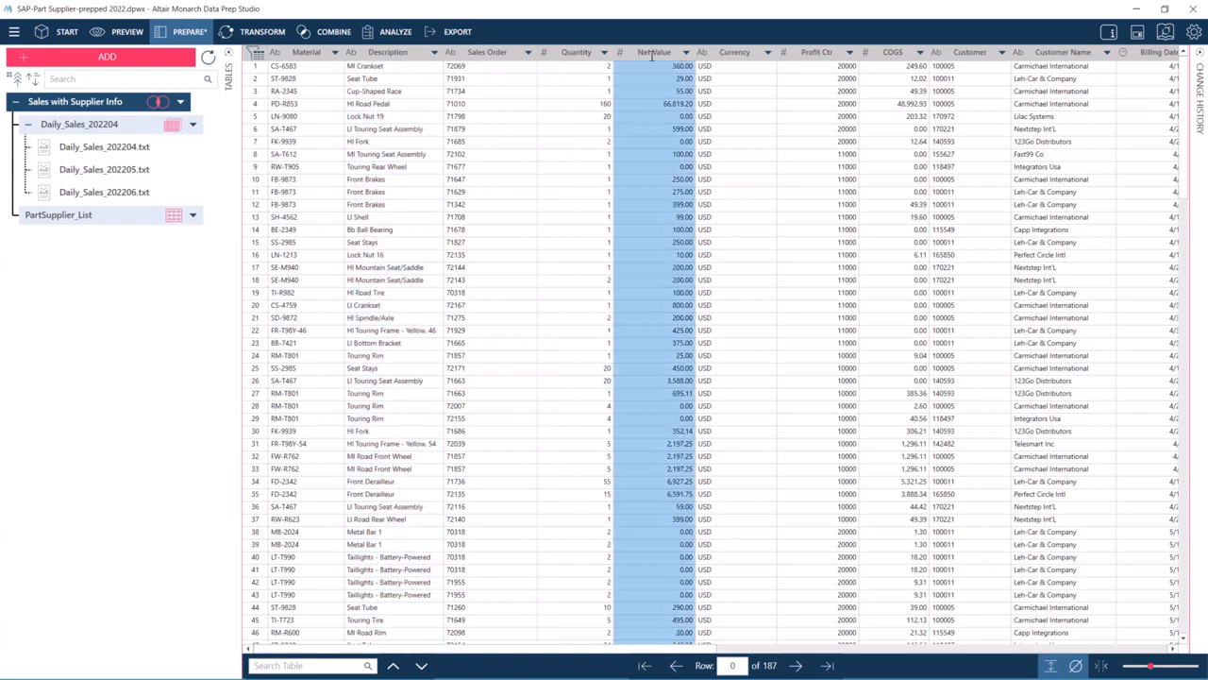
pyautogui.click(967, 54)
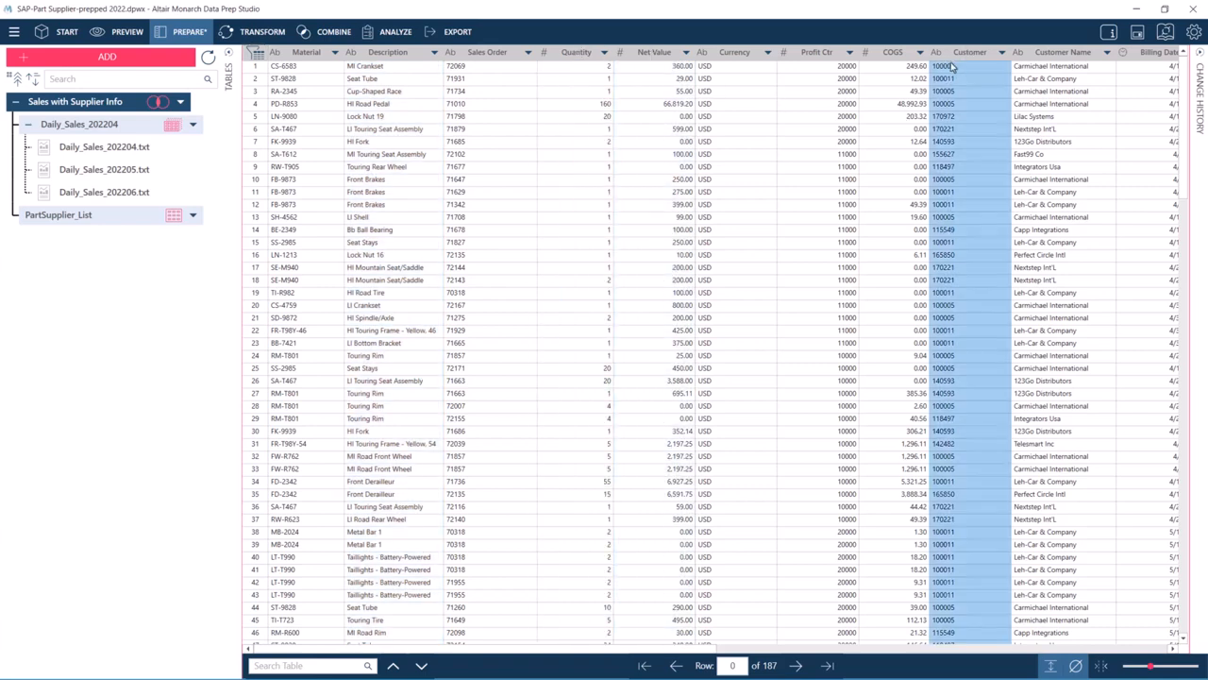
# - Start a new summary analysis with Customer Name as the row field and Net Value as the measure
pyautogui.click(392, 31)
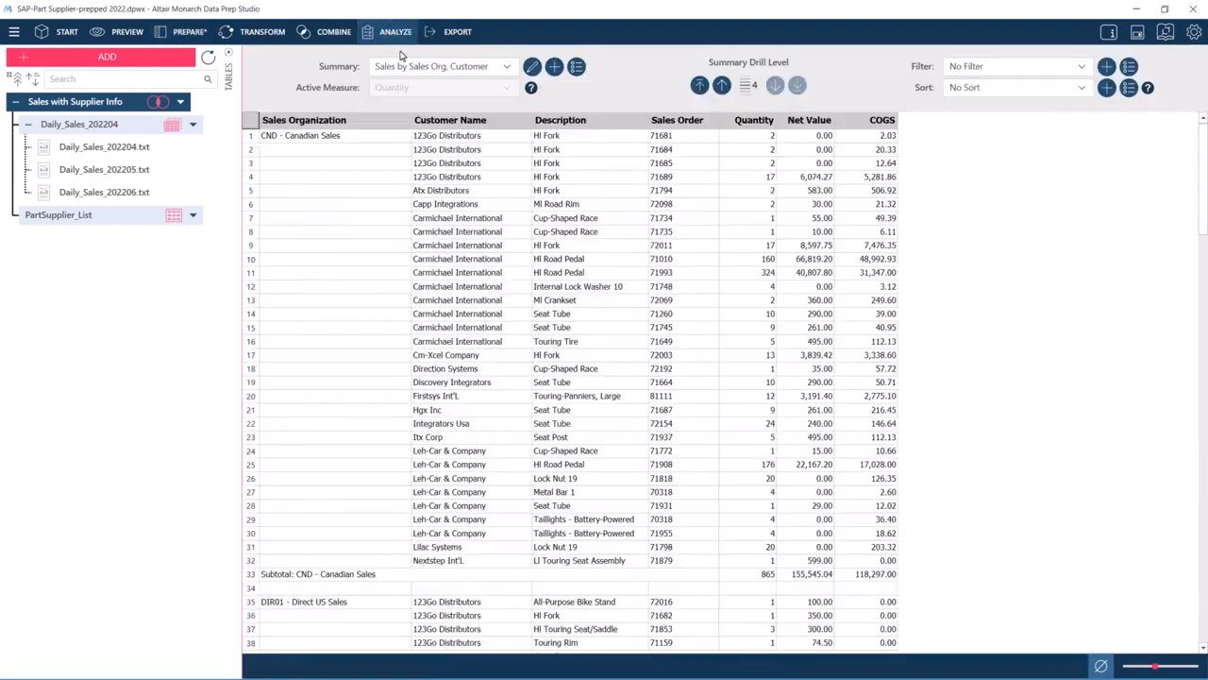
pyautogui.click(554, 68)
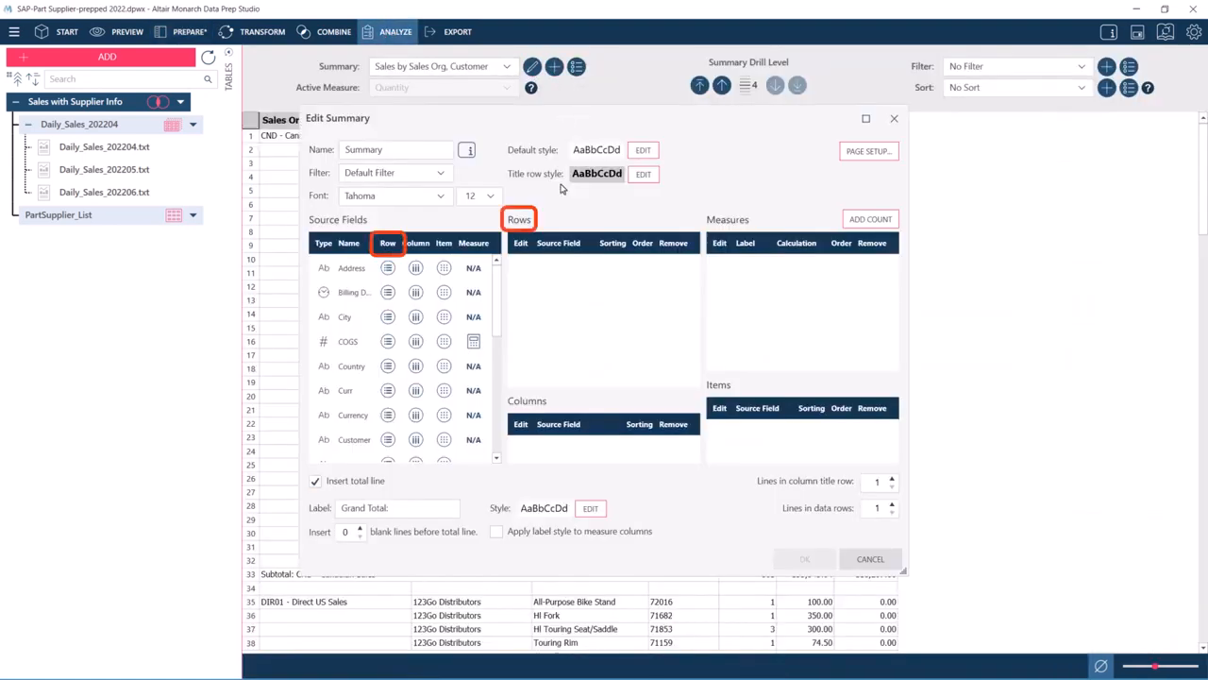
pyautogui.click(496, 457)
pyautogui.click(388, 439)
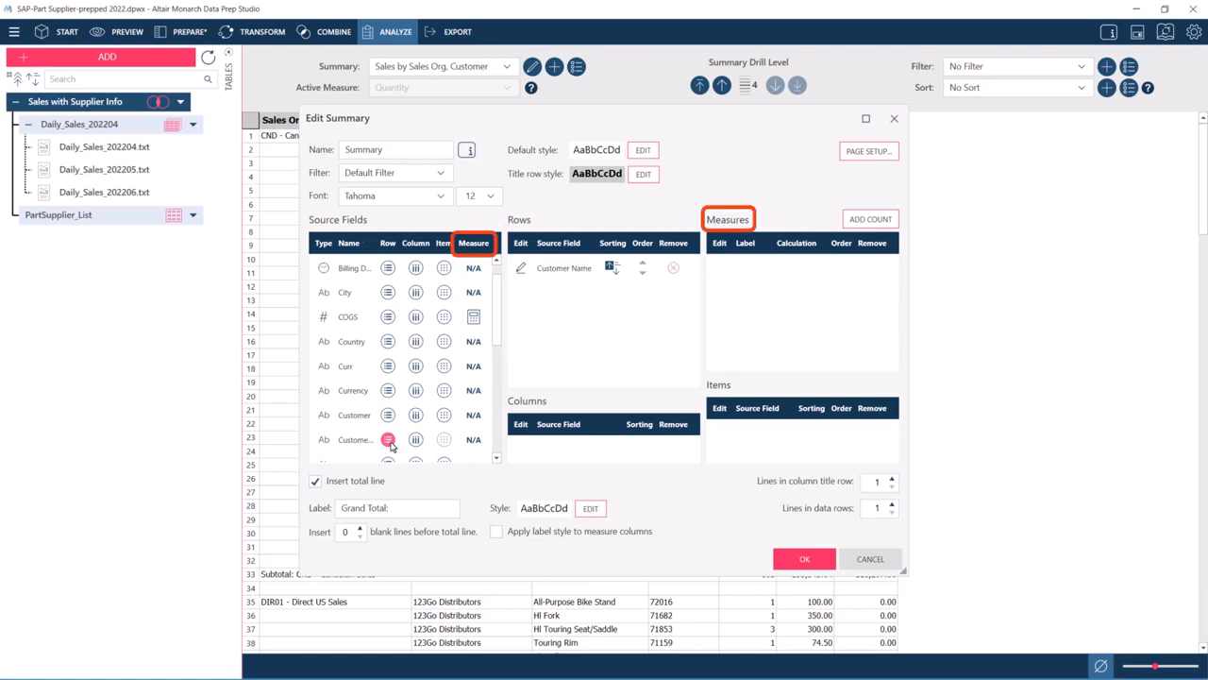
pyautogui.scroll(-3, 495, 430)
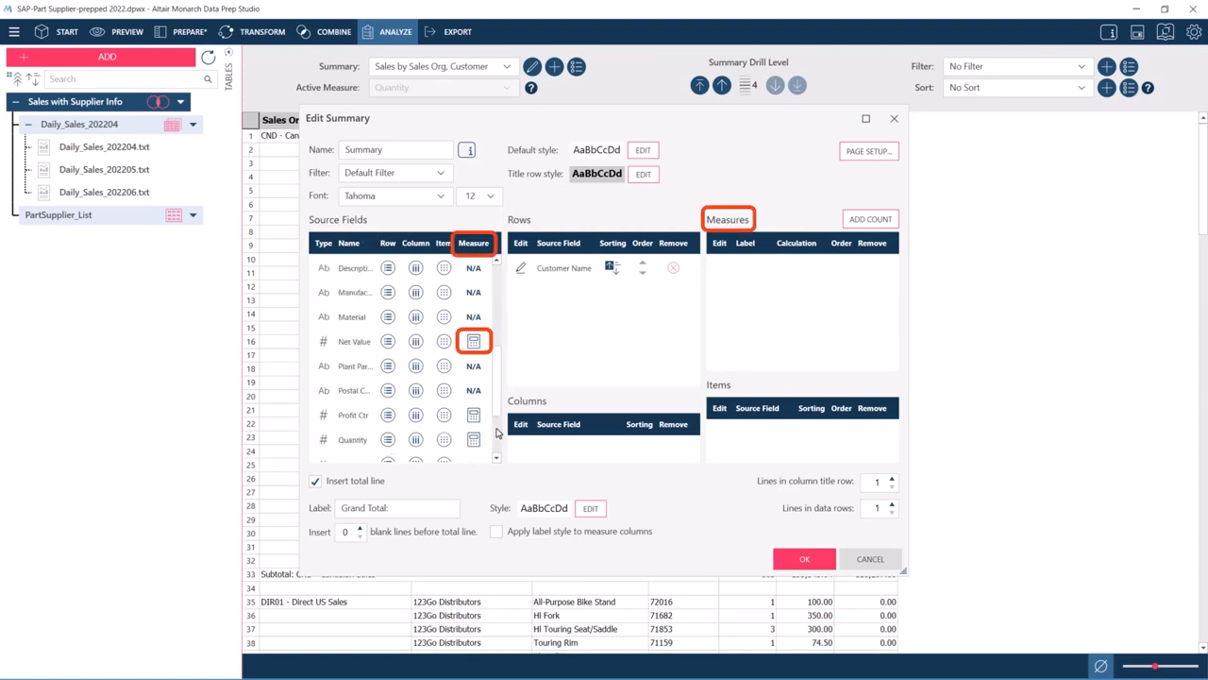
pyautogui.click(473, 342)
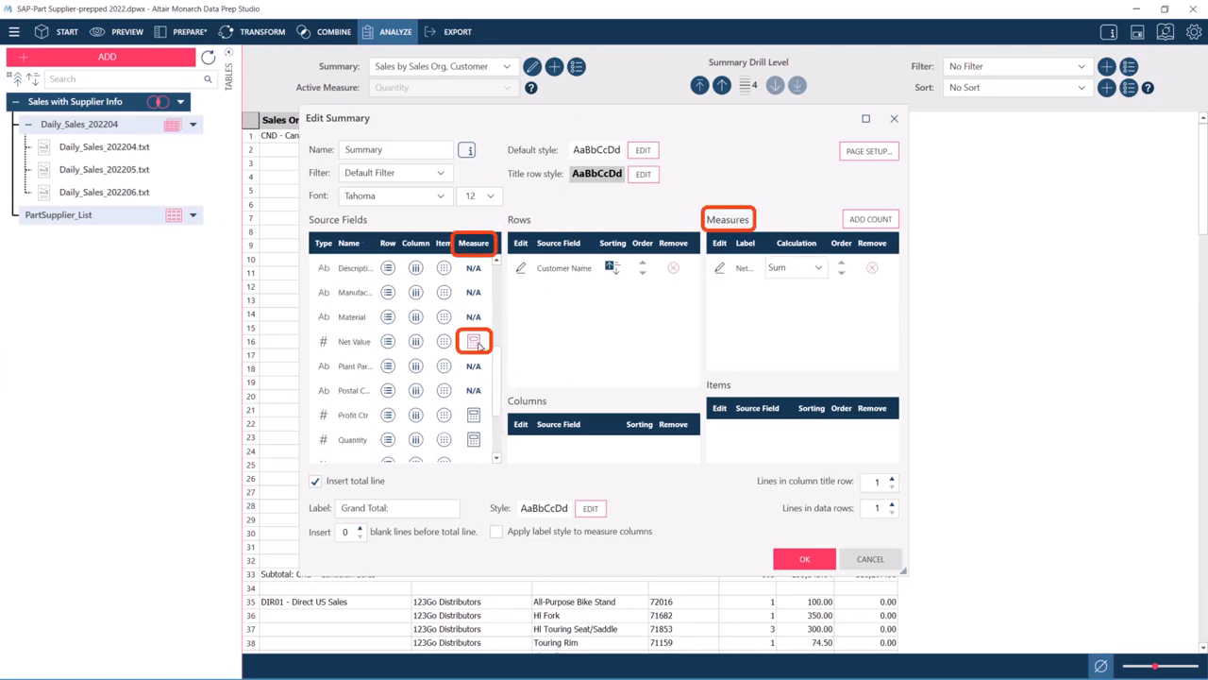
# - Limit the Customer Name row to the first 10 values and label the displayed unmatched values All Other Companies
pyautogui.click(520, 269)
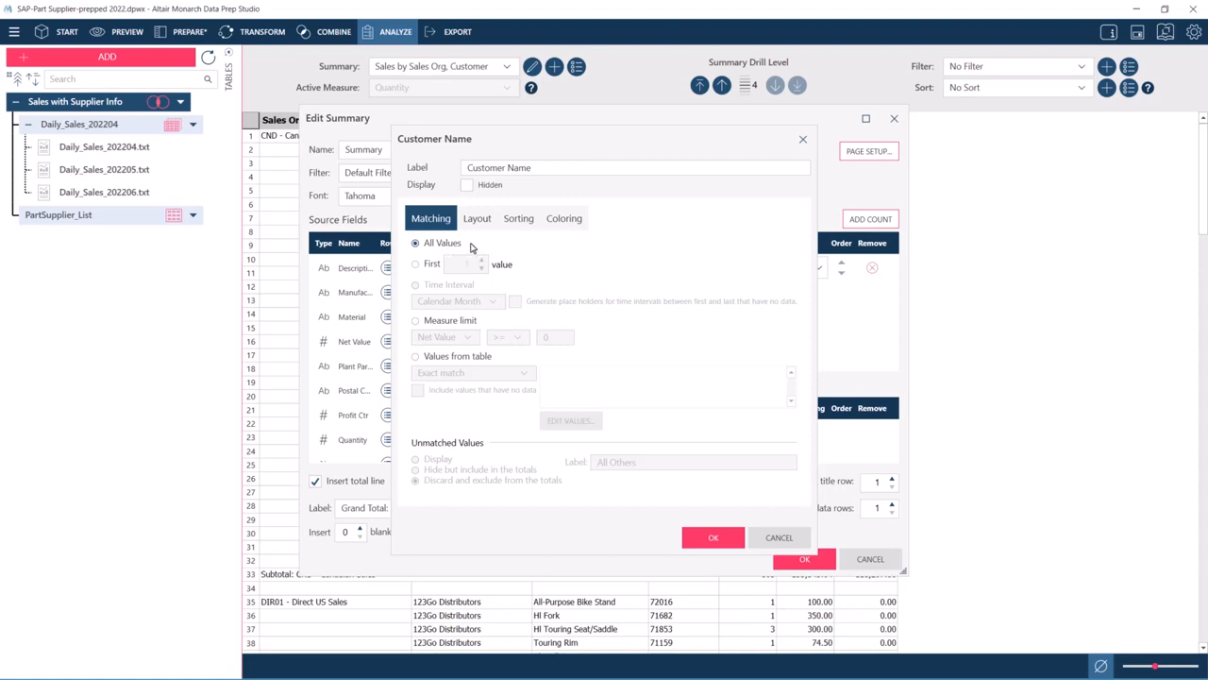
pyautogui.click(422, 268)
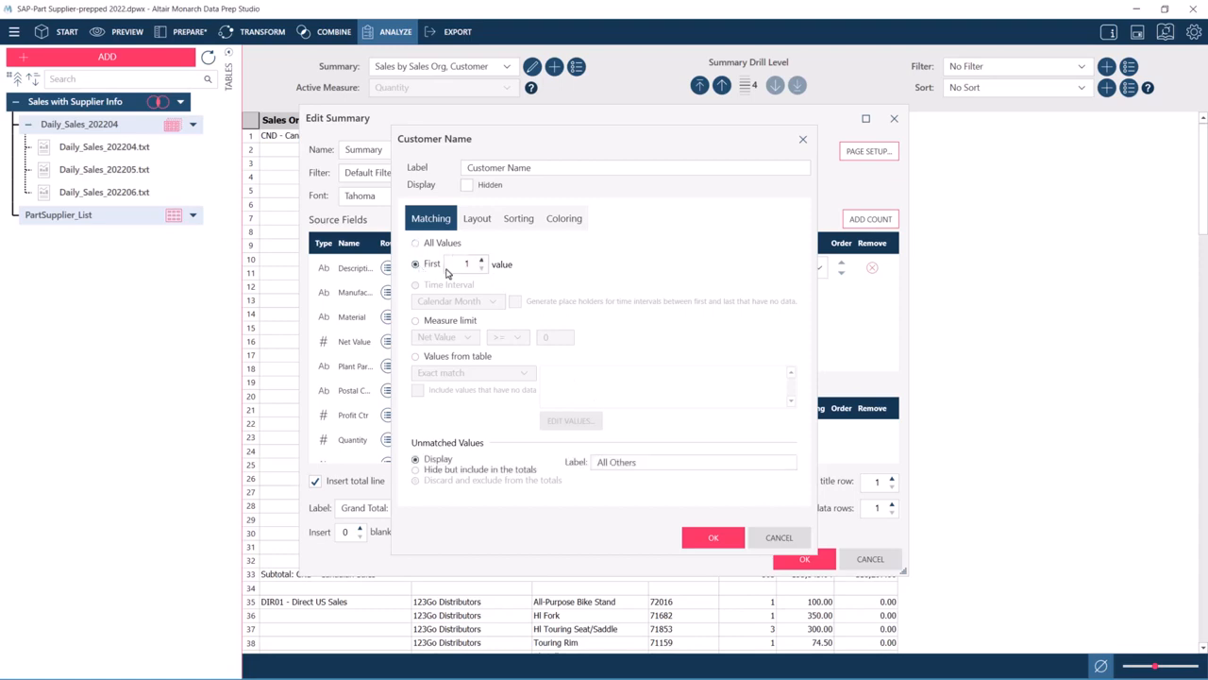
pyautogui.click(471, 266)
pyautogui.write('0')
pyautogui.click(417, 462)
pyautogui.write('ompanies')
# - Sort the Customer Name row in descending order by the Net Value measure and accept the field settings
pyautogui.click(522, 226)
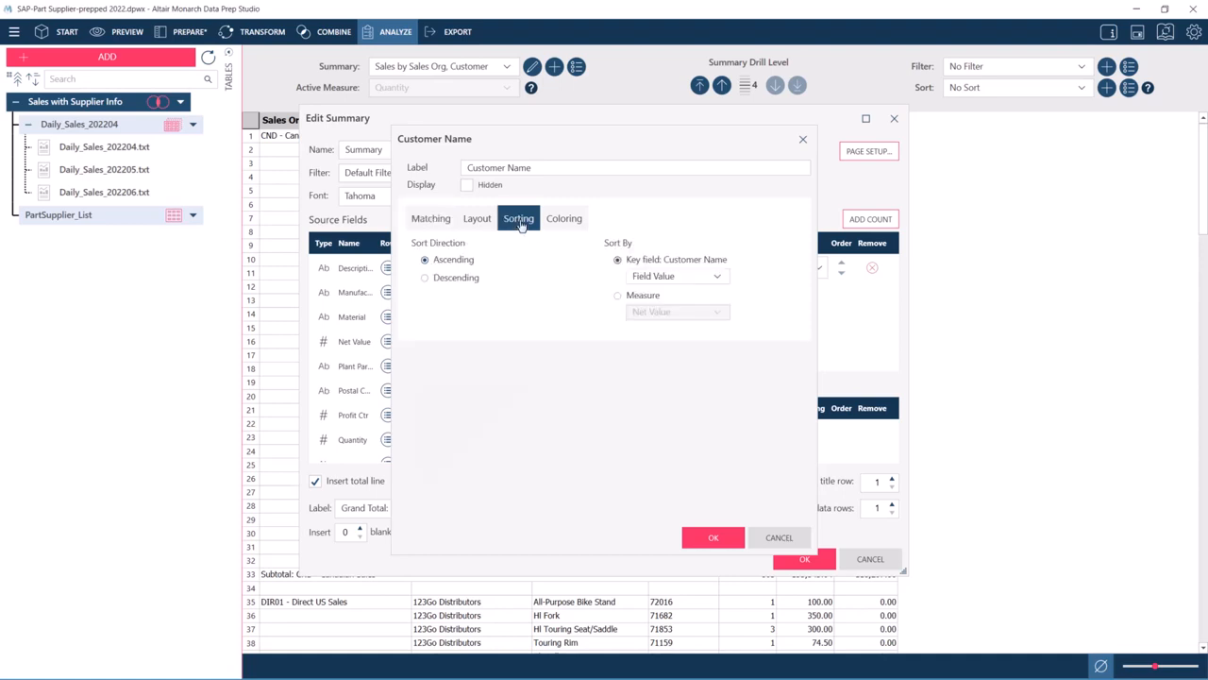
pyautogui.click(466, 283)
pyautogui.click(641, 301)
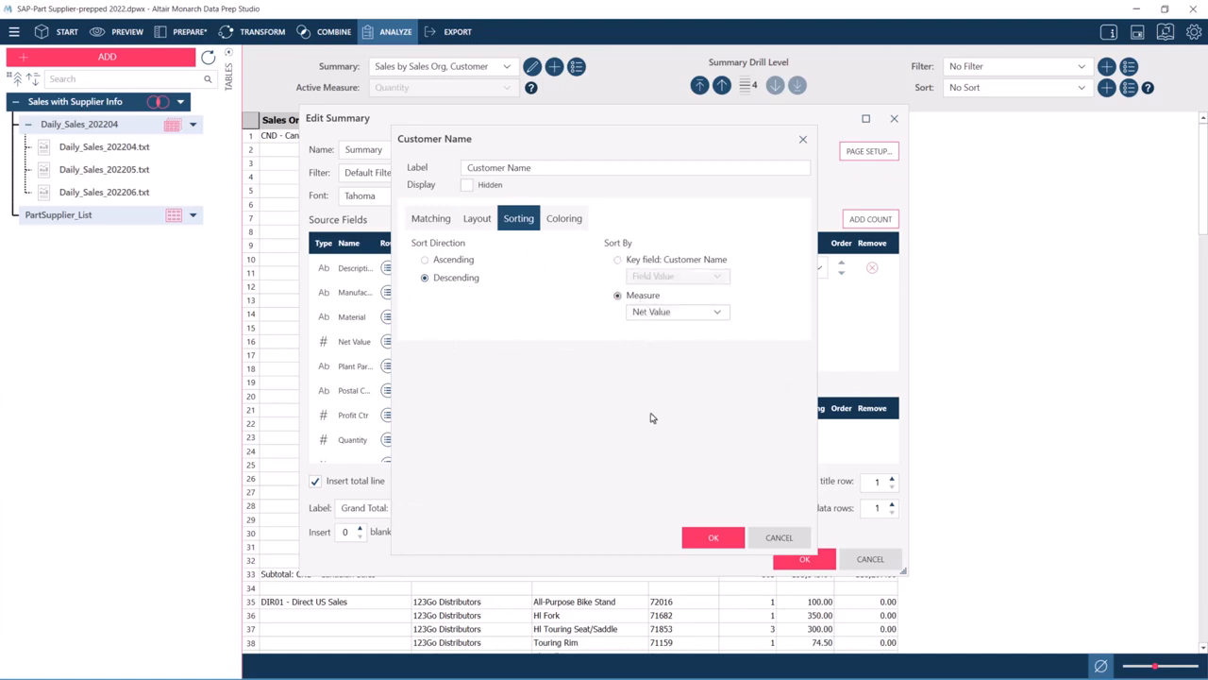
pyautogui.click(708, 537)
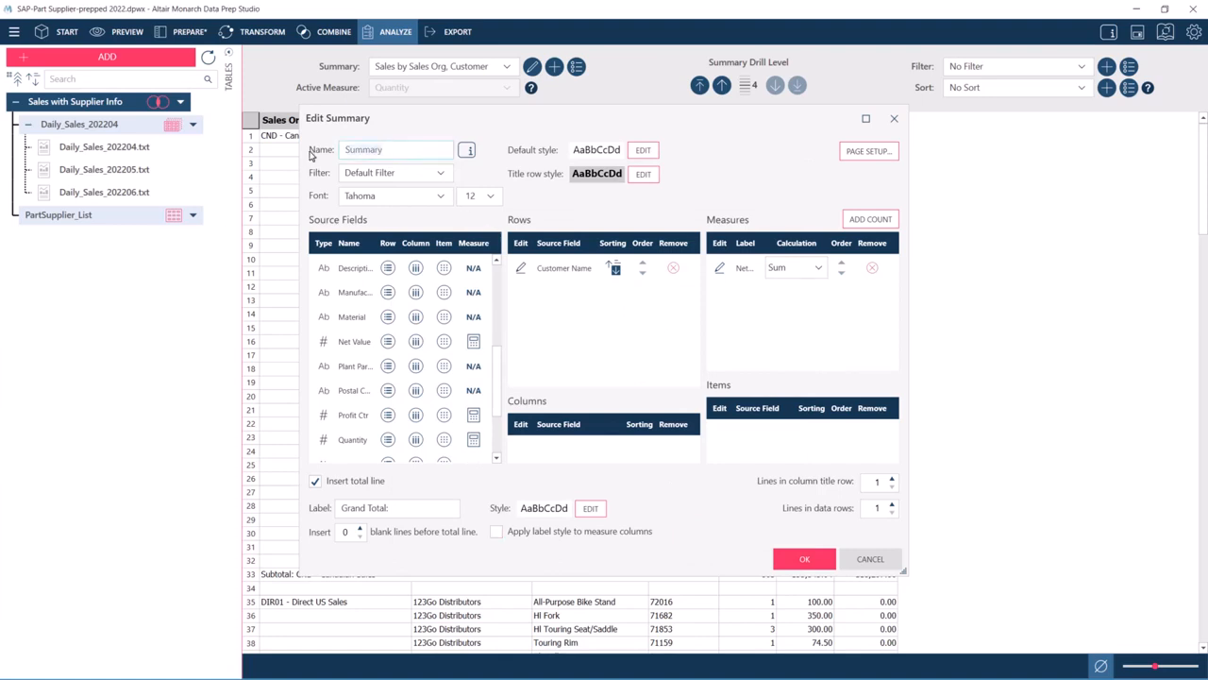
# - Name the summary Top 10 Customers, insert 1 blank line before the total line, and generate it
pyautogui.write('Top 10 Customers')
pyautogui.click(361, 529)
pyautogui.click(794, 560)
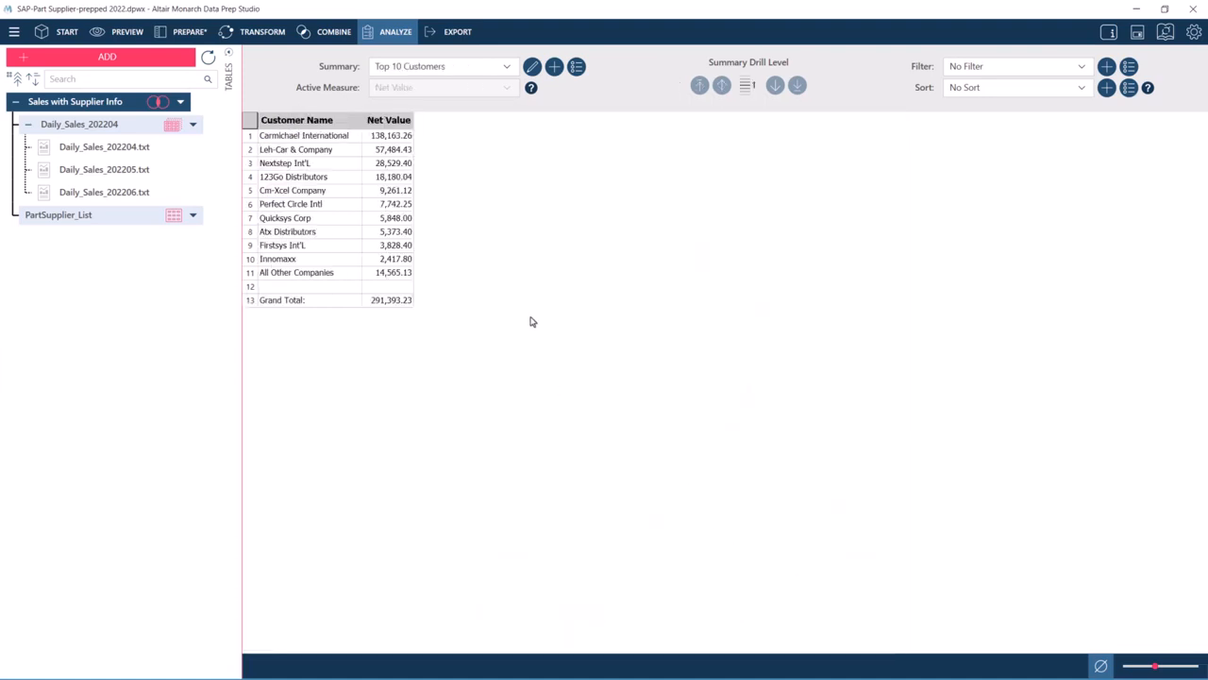
# - Examine the ten ranked customers, the All Other Companies row and the Grand Total row in the summary
pyautogui.moveTo(350, 149); pyautogui.dragTo(325, 259)
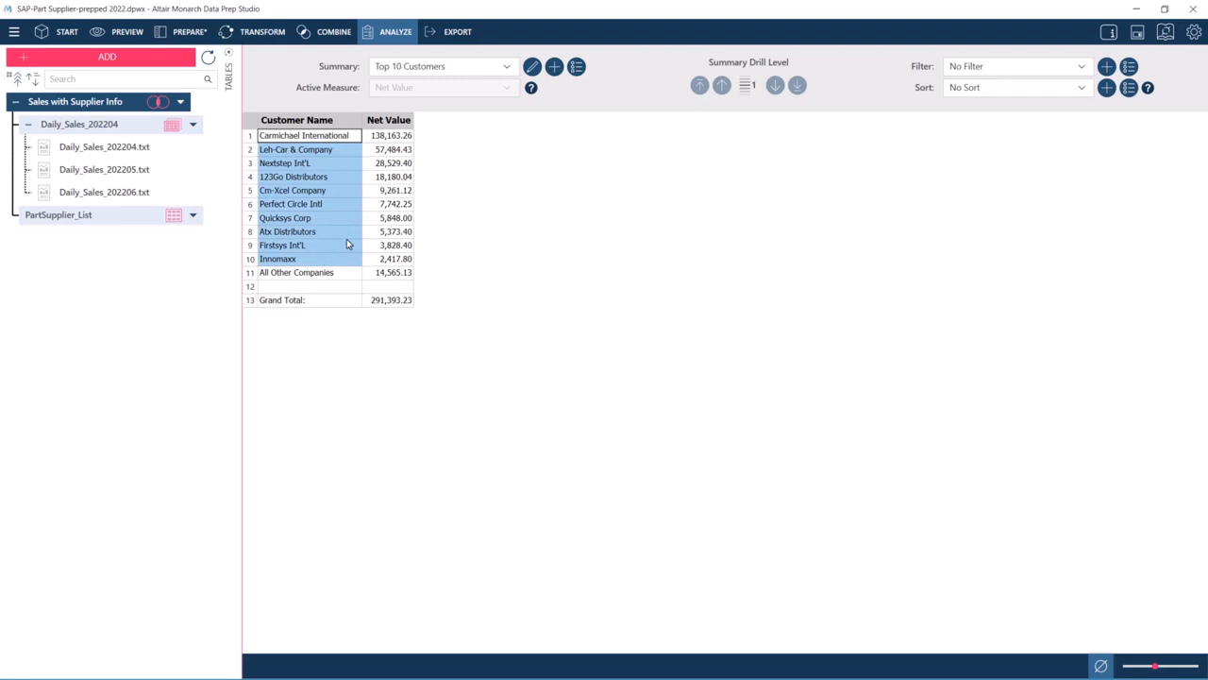
pyautogui.click(334, 275)
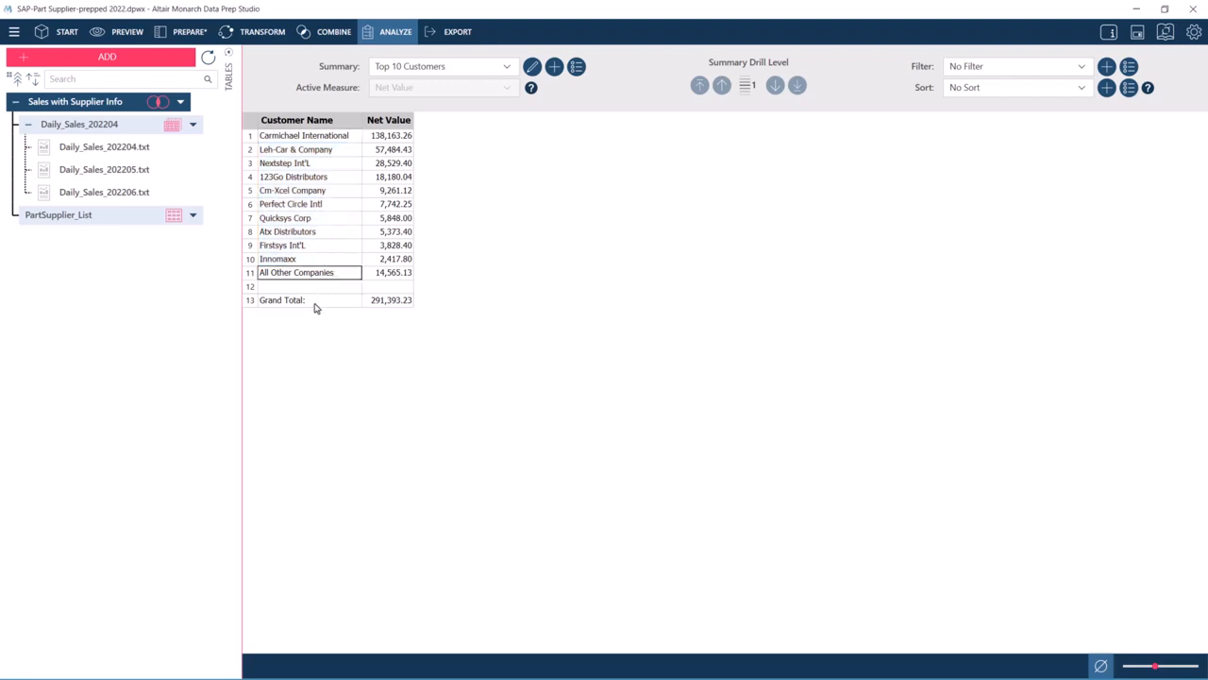
pyautogui.click(316, 302)
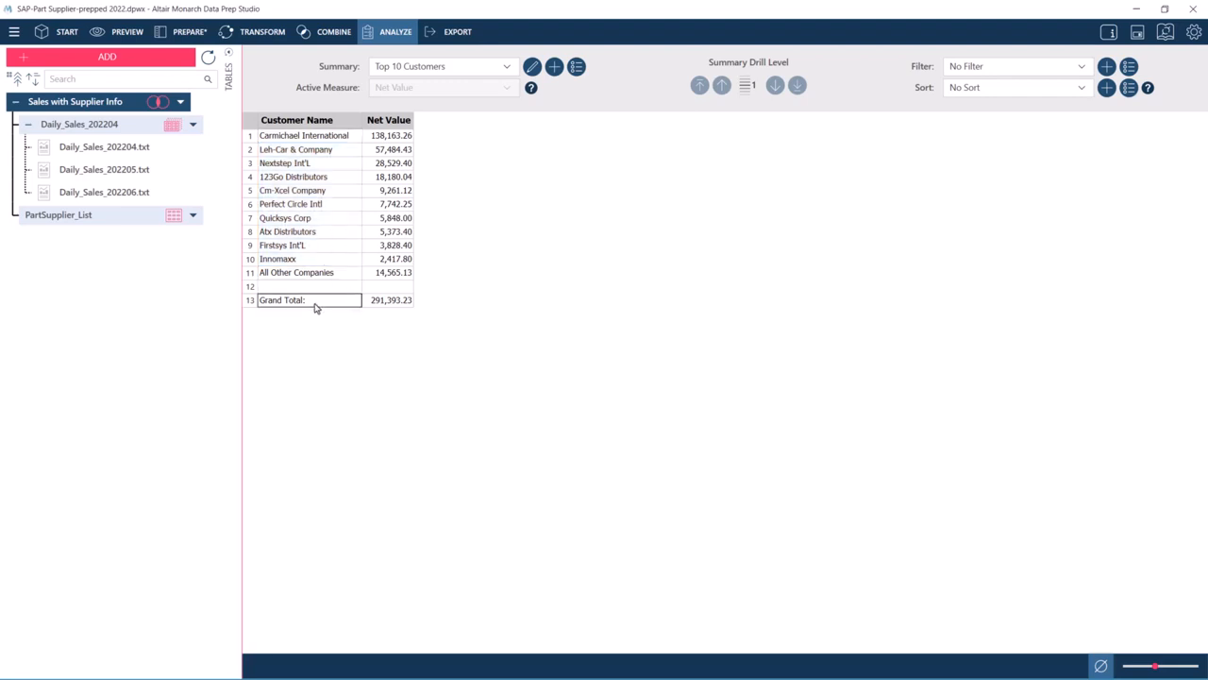
# - Start another new summary using Customer Name as the row field and Net Value as the summed measure
pyautogui.click(556, 68)
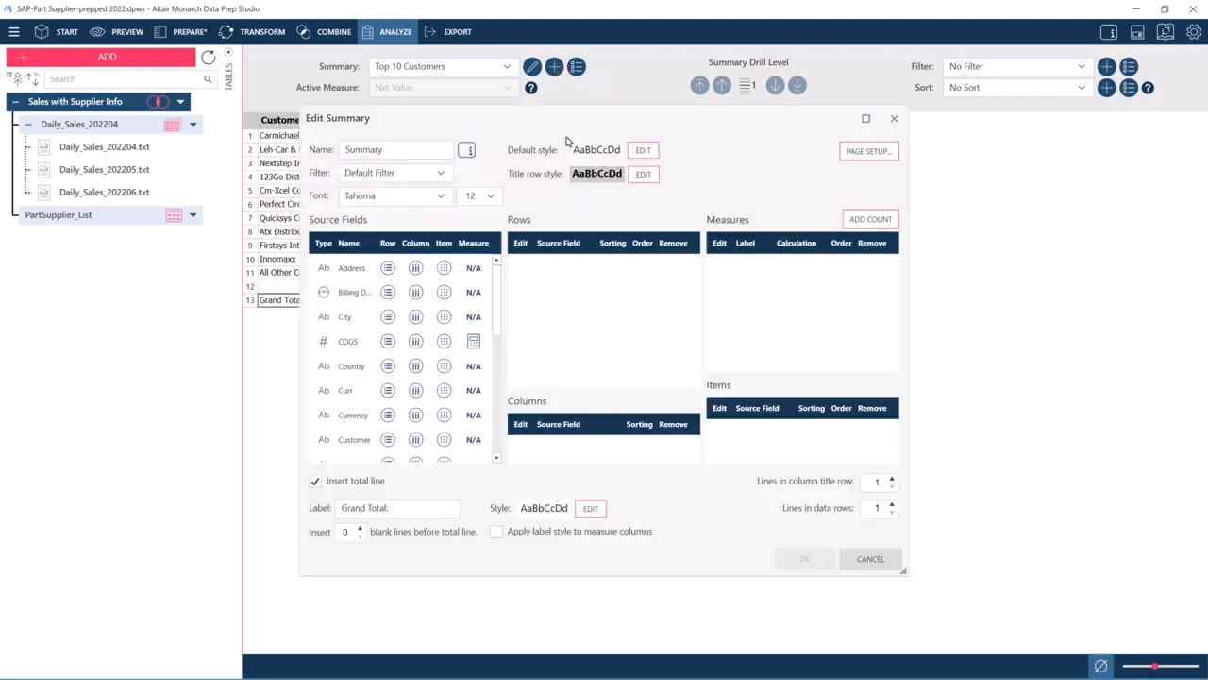
pyautogui.click(497, 459)
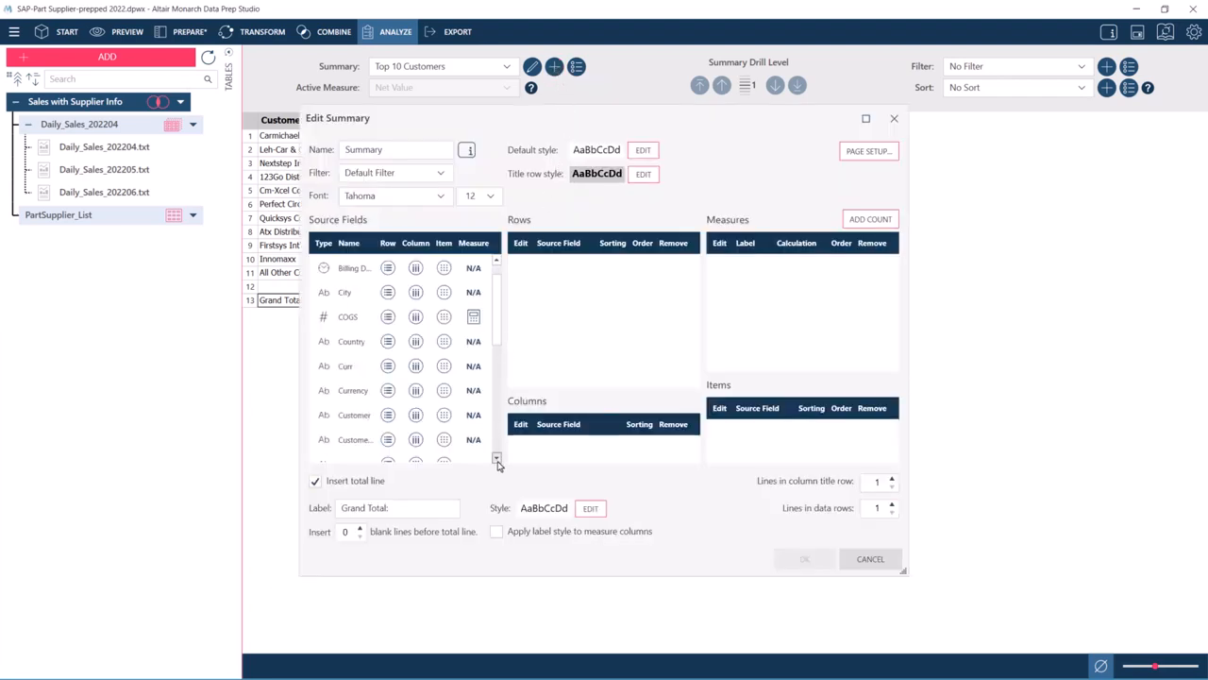
pyautogui.click(388, 441)
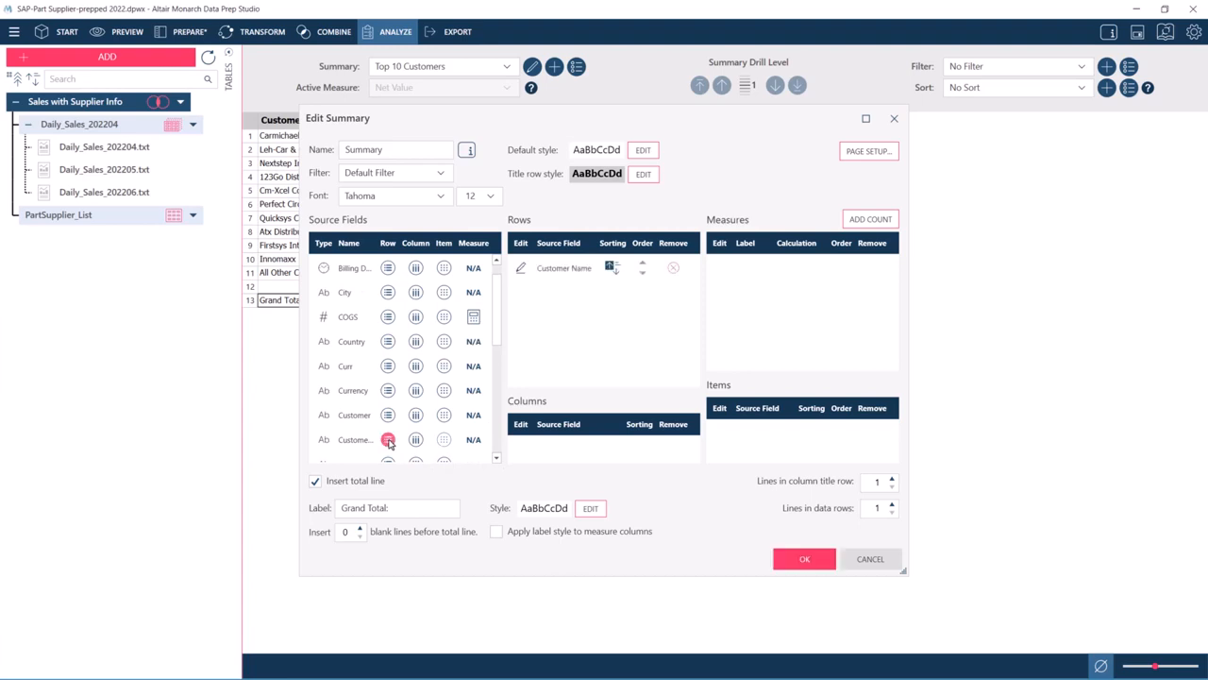
pyautogui.click(497, 439)
pyautogui.click(474, 341)
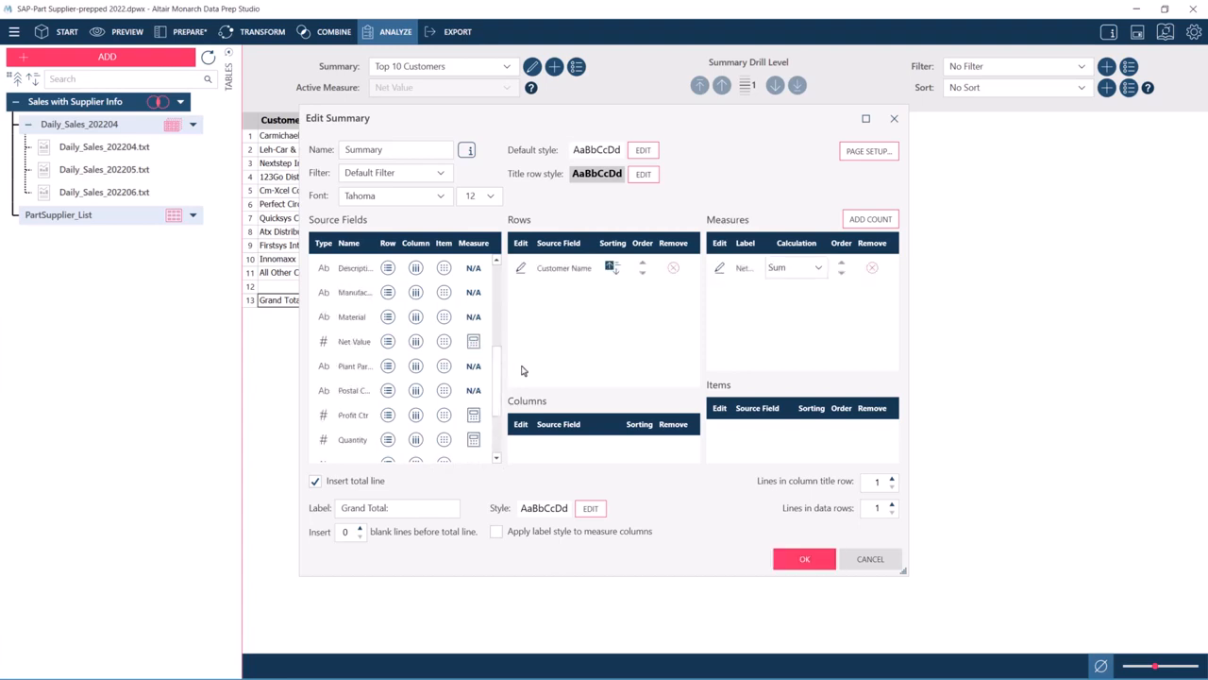
# - Restrict the Customer Name row with a measure limit of Net Value < 5000
pyautogui.click(520, 268)
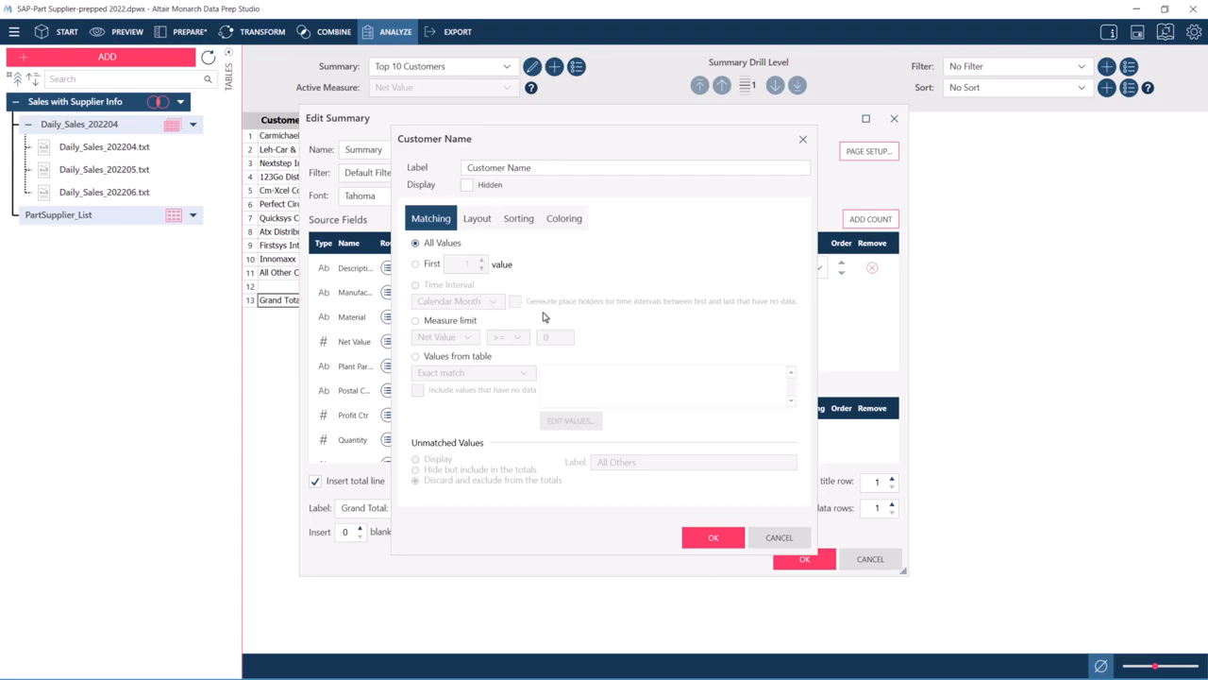
pyautogui.click(461, 322)
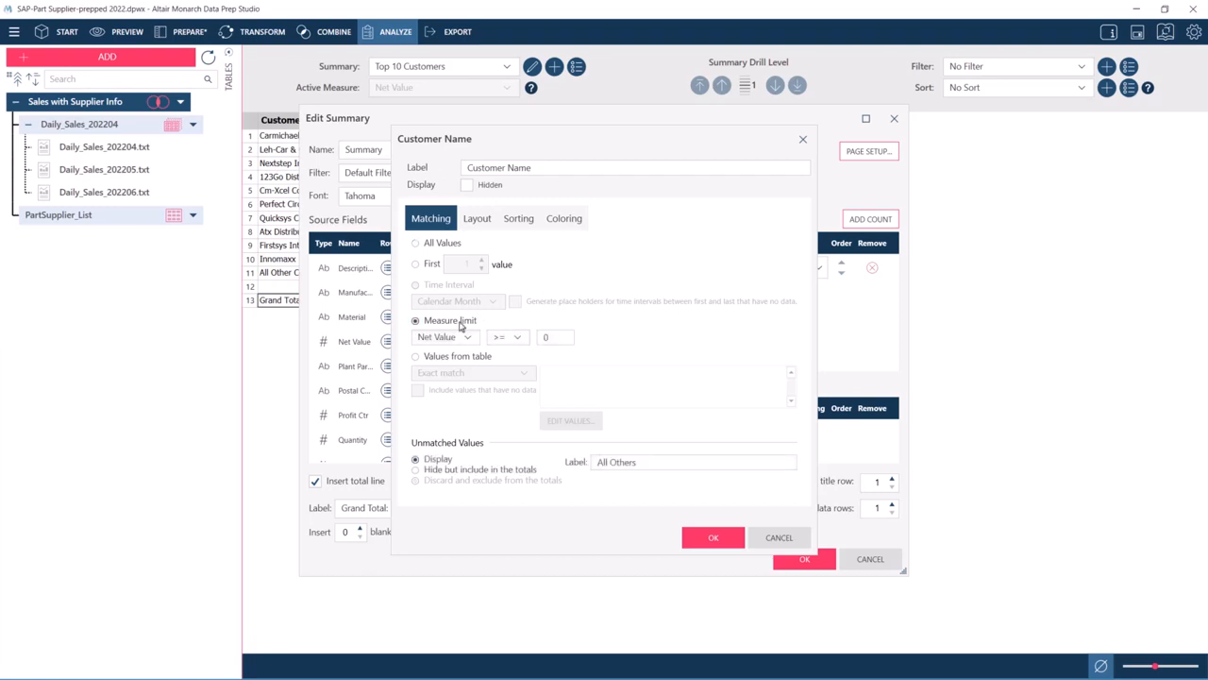
pyautogui.click(518, 338)
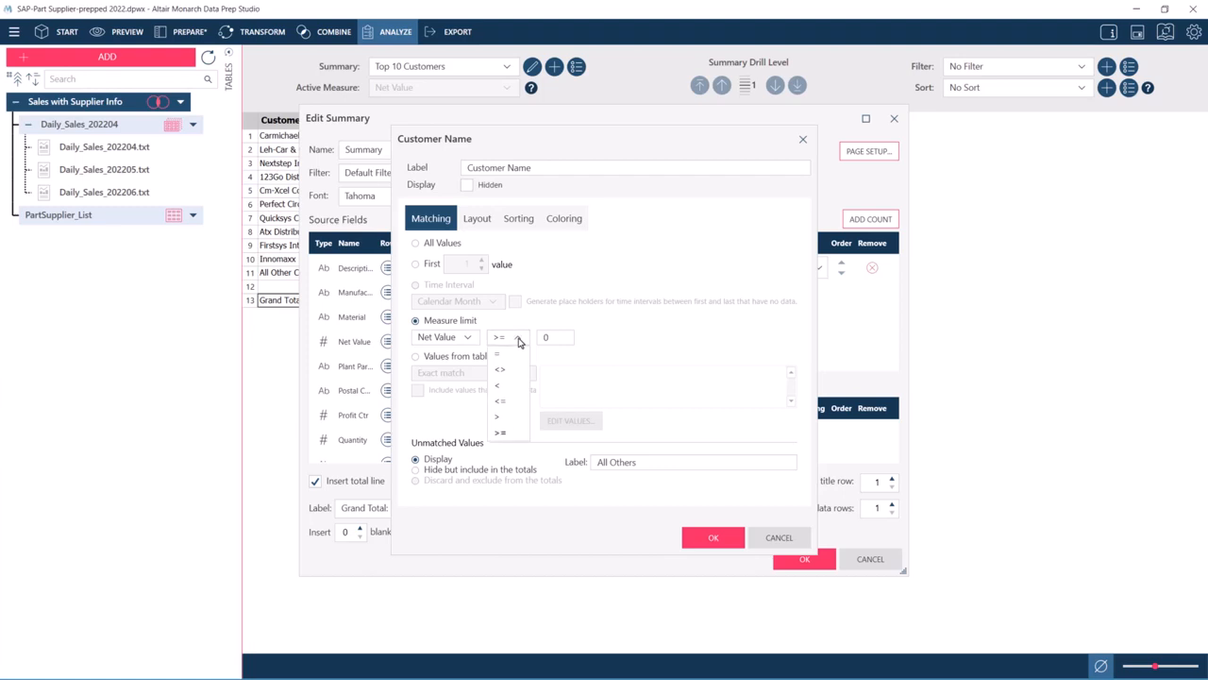
pyautogui.click(504, 385)
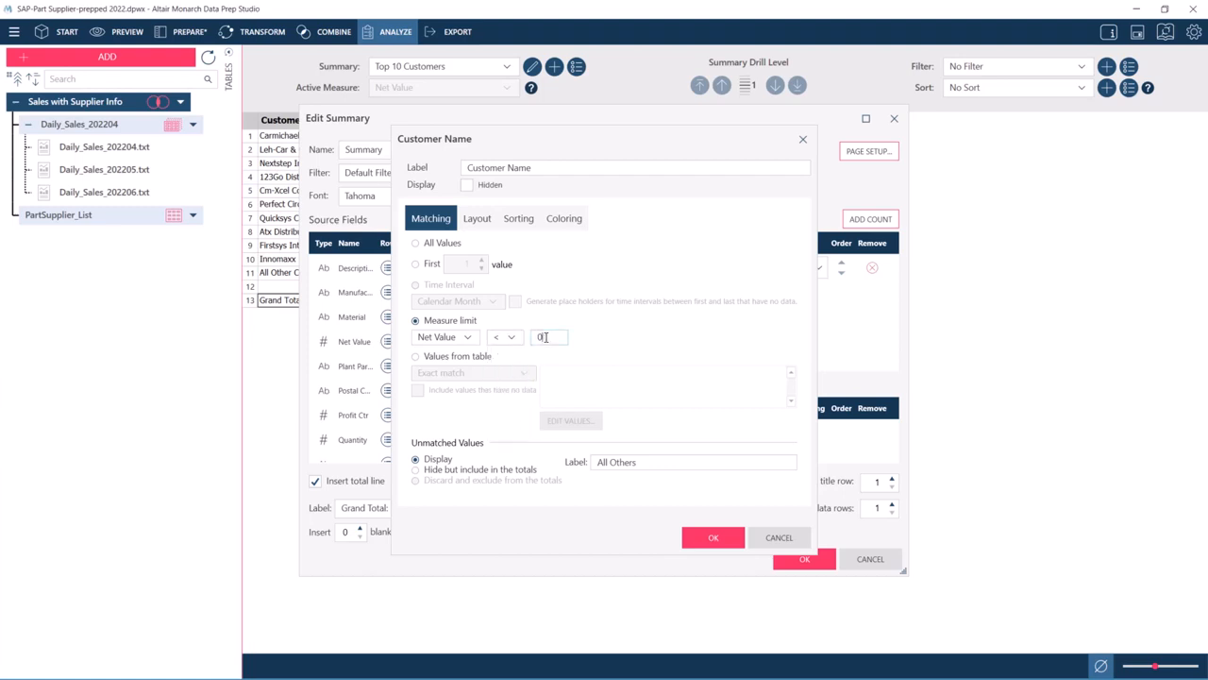
pyautogui.click(546, 337)
pyautogui.write('5000')
# - Set the Customer Name row to sort descending by the Net Value measure and accept the field settings
pyautogui.click(518, 219)
pyautogui.click(618, 295)
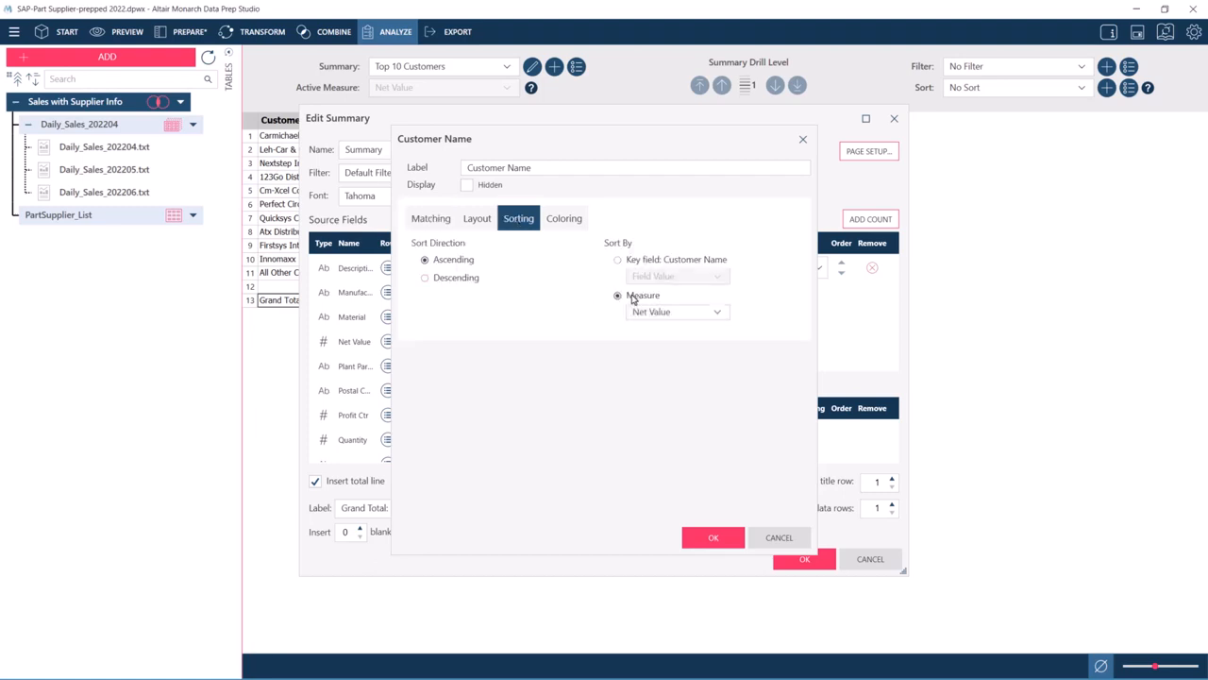
pyautogui.click(474, 278)
pyautogui.click(714, 537)
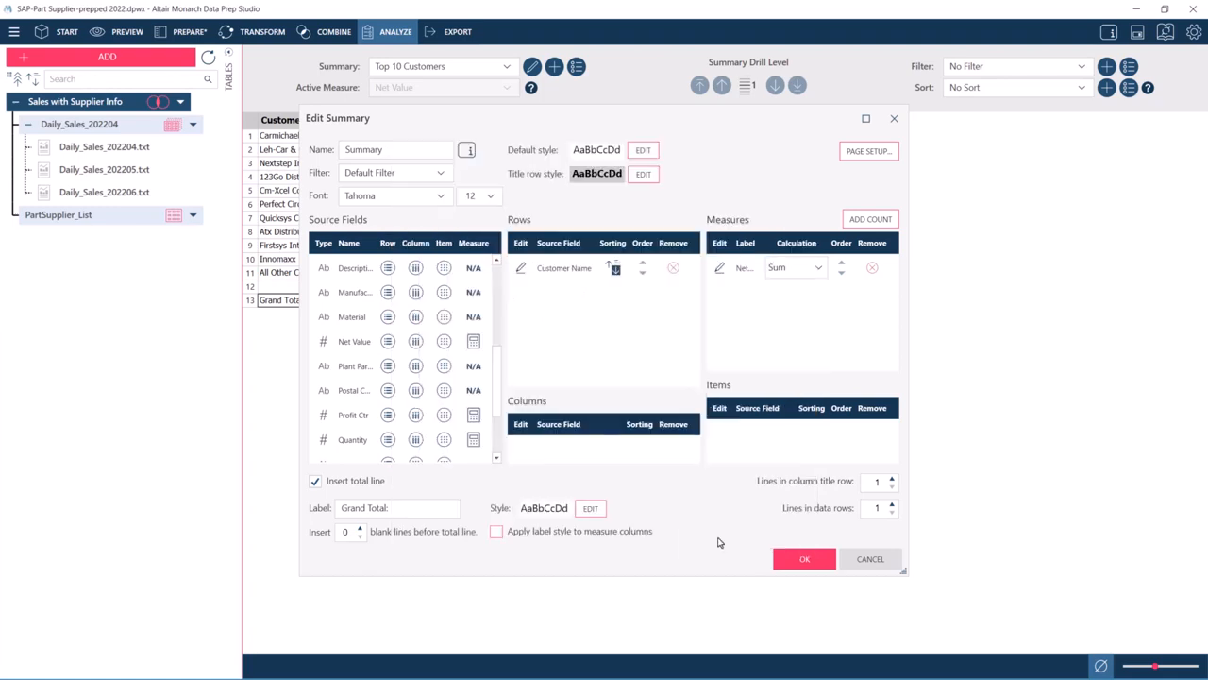
# - Name the summary Customers with Low Sales, insert 1 blank line before the total line, and generate it
pyautogui.write('Customers with Low Sales')
pyautogui.click(360, 528)
pyautogui.click(800, 561)
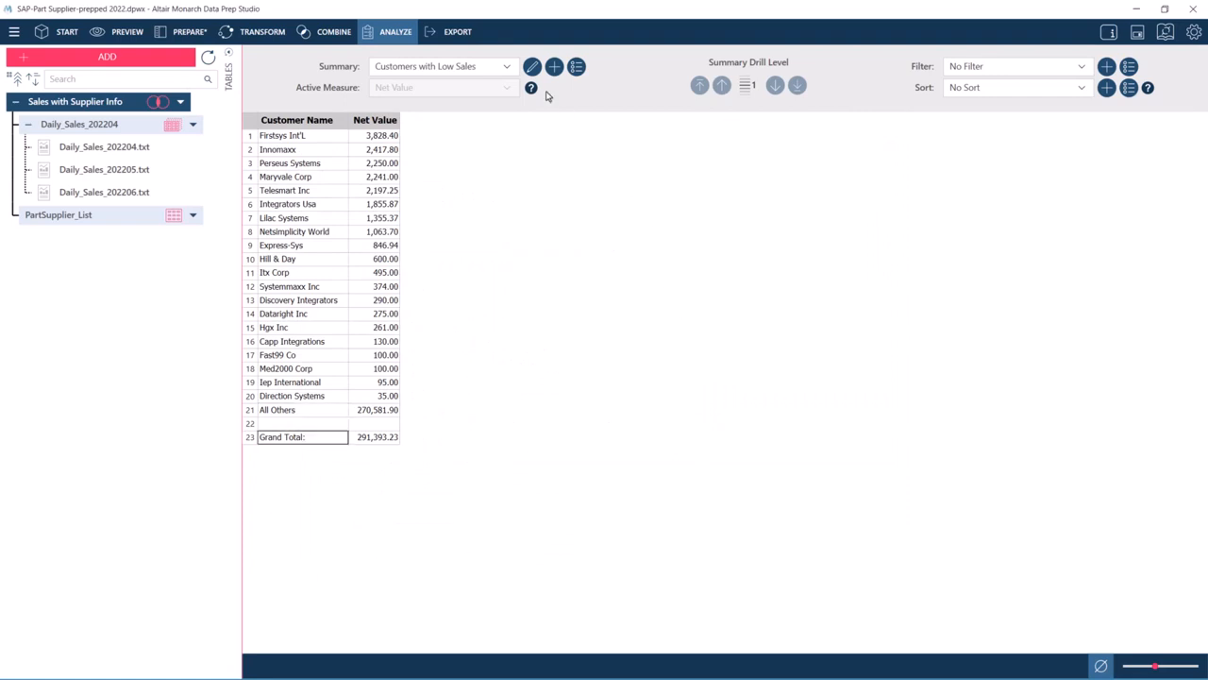
# - Add Description and Sales Order as further row fields to the Customers with Low Sales summary
pyautogui.click(533, 66)
pyautogui.click(493, 418)
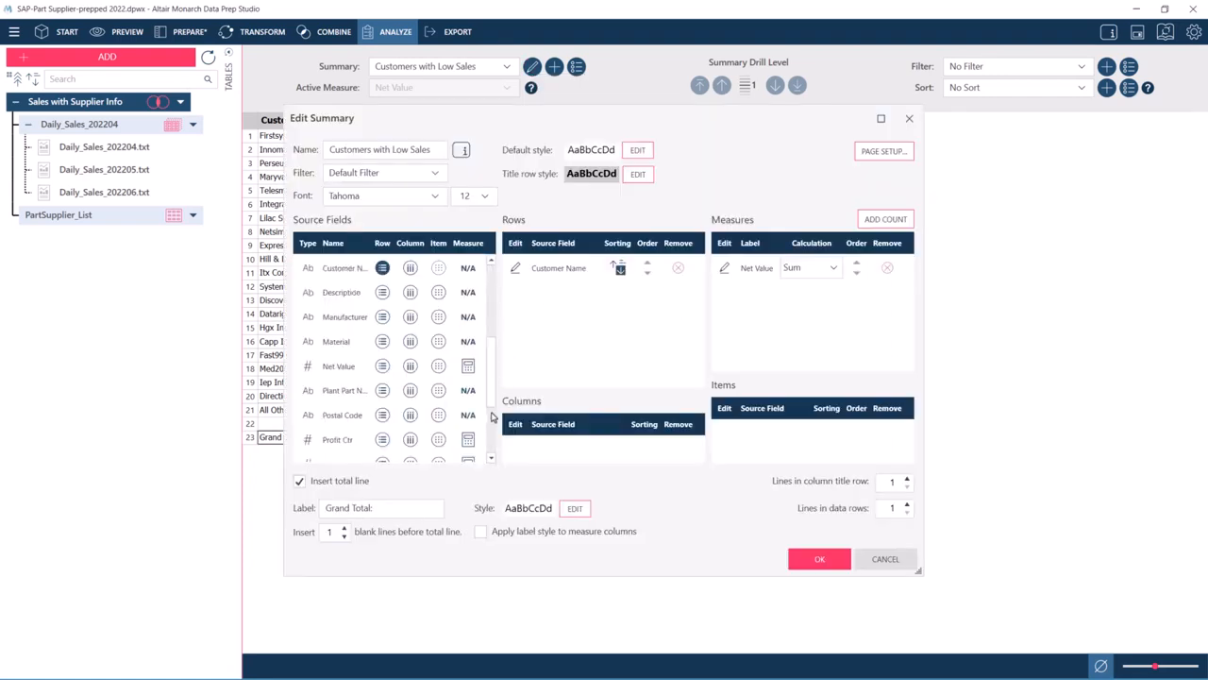
pyautogui.click(382, 293)
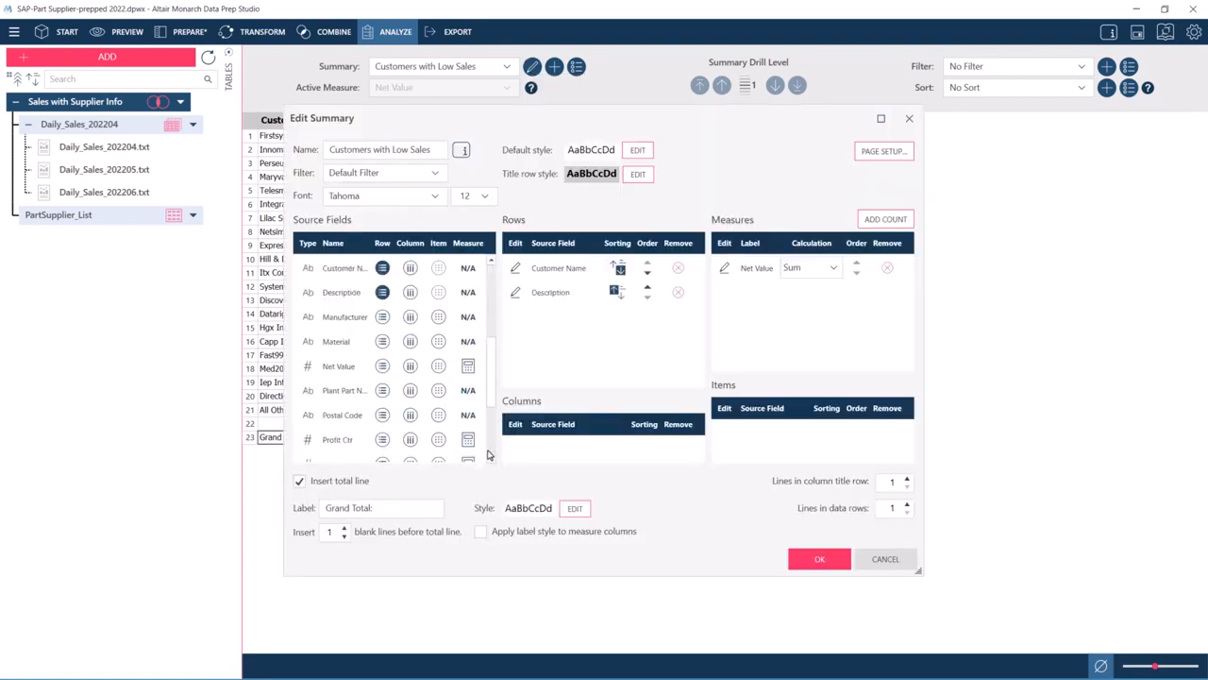
pyautogui.scroll(-3, 490, 453)
pyautogui.click(382, 390)
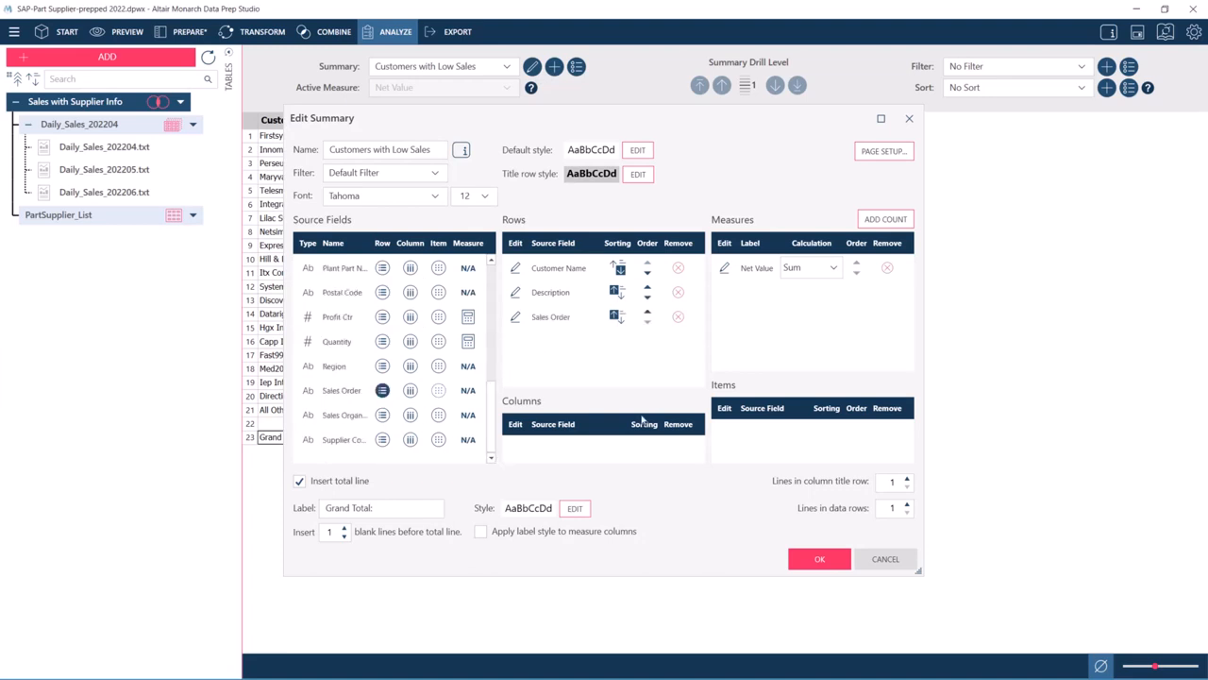
pyautogui.click(821, 559)
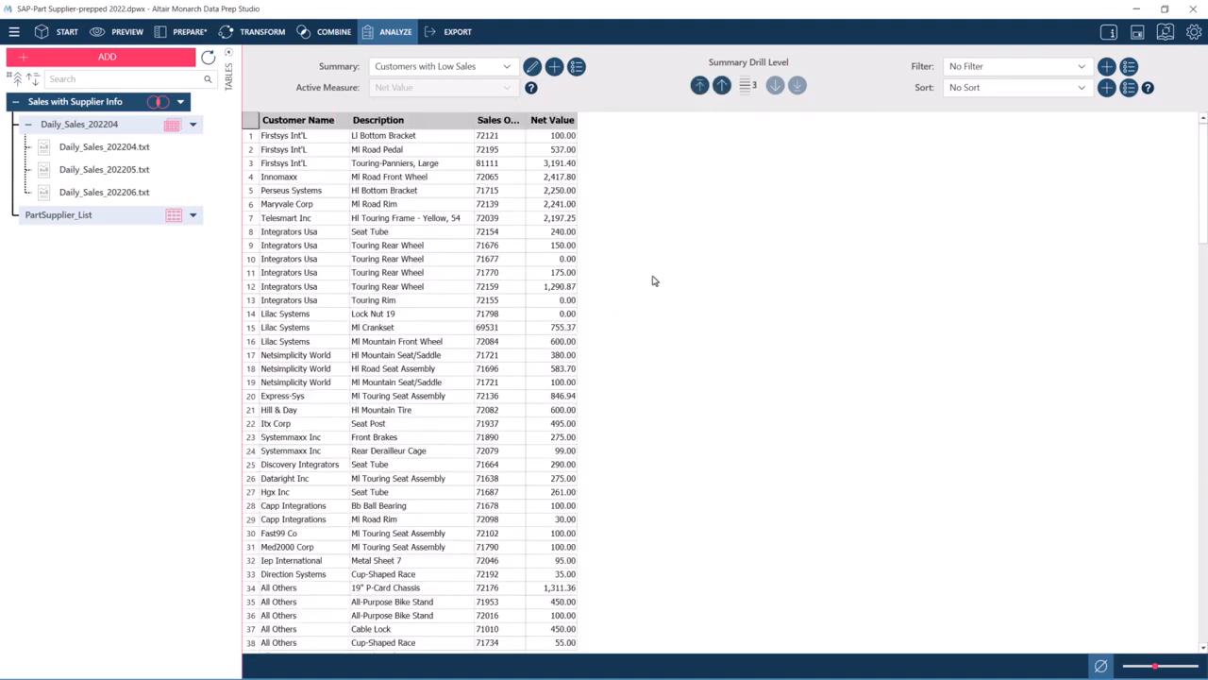
# - Fit the Sales Order column to its contents and drill the summary up two levels to Customer Name only
pyautogui.doubleClick(526, 120)
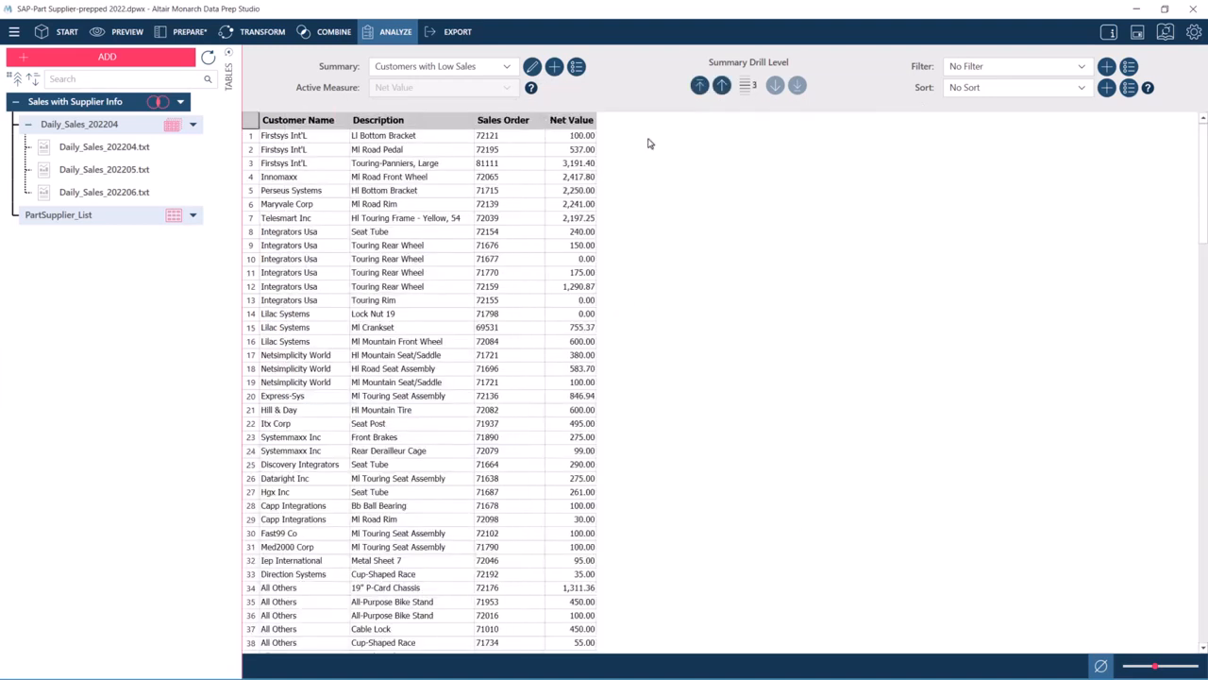
pyautogui.click(722, 86)
pyautogui.click(722, 86)
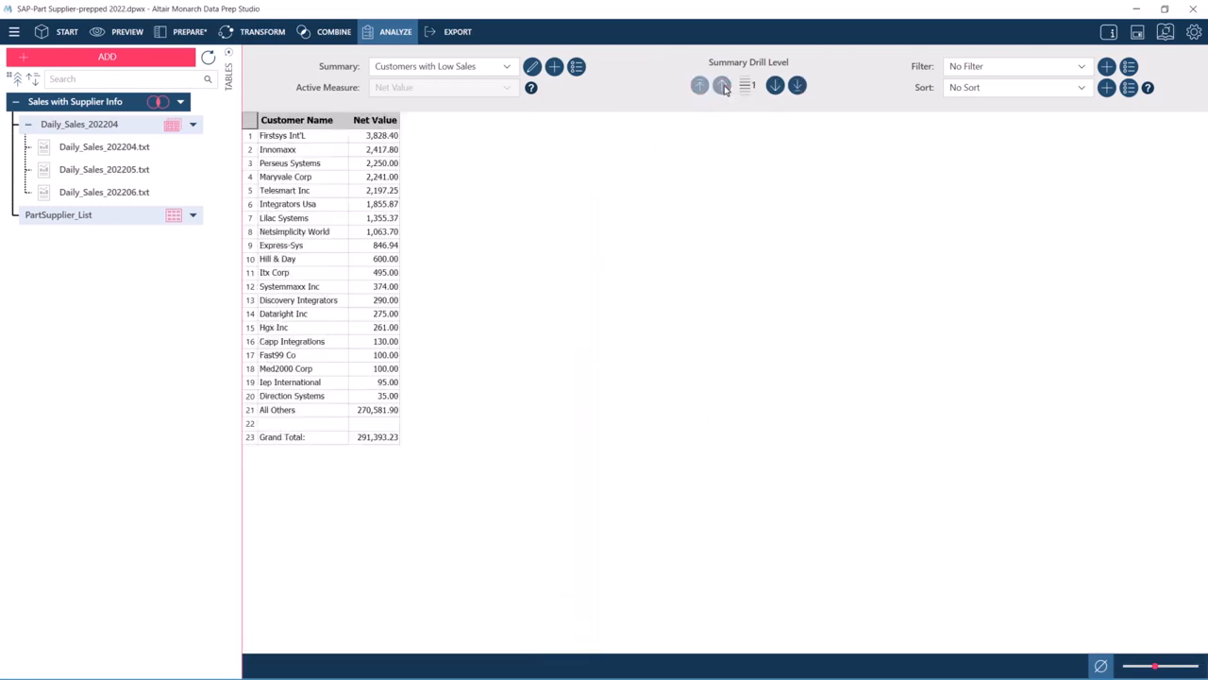
# - Drill the Customers with Low Sales summary down to its lowest level and create a duplicate of that summary
pyautogui.click(797, 86)
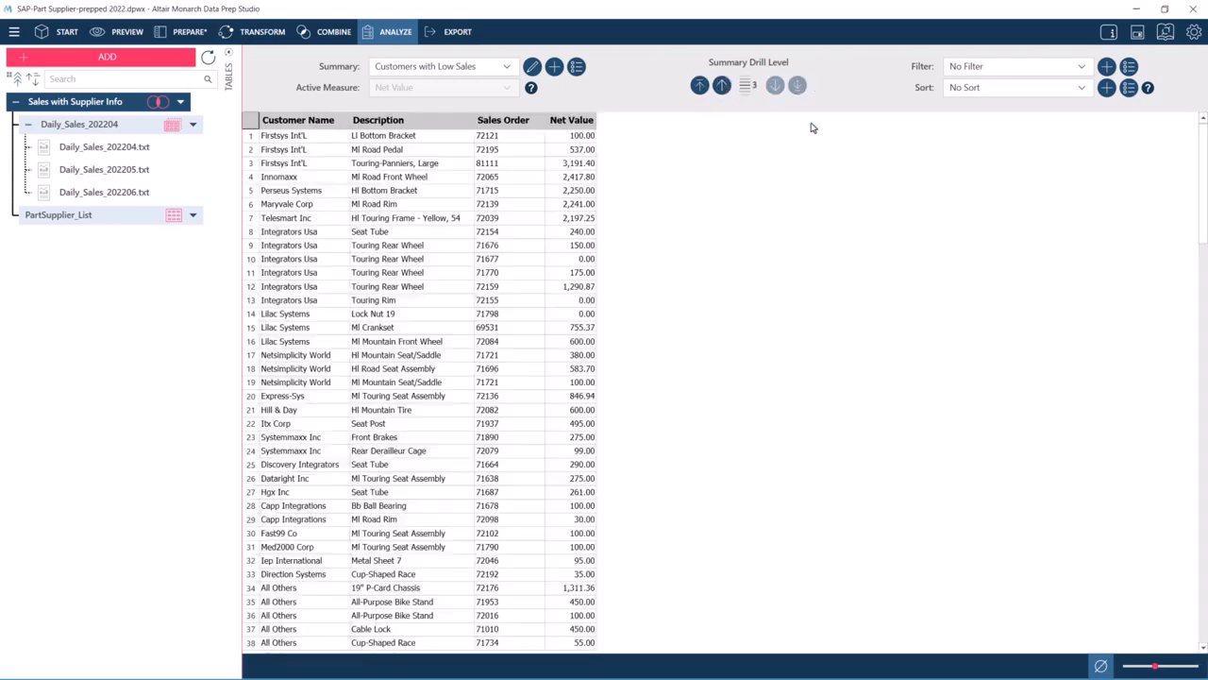
pyautogui.click(322, 123)
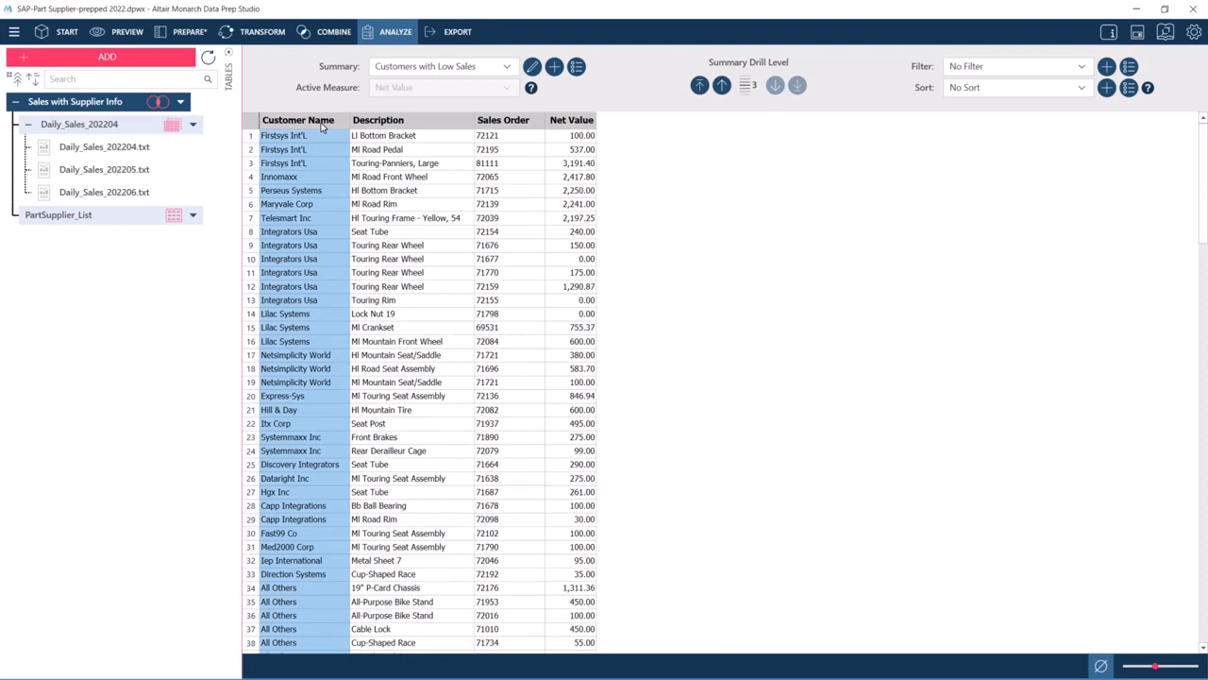
pyautogui.click(576, 66)
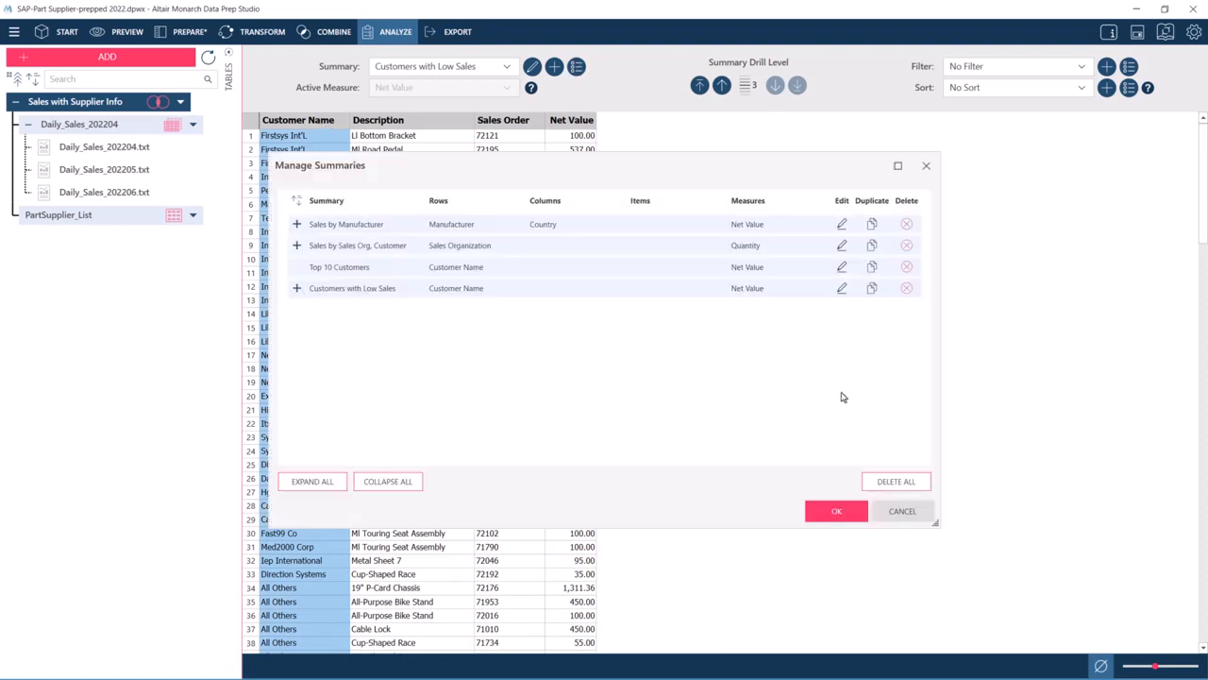
pyautogui.click(871, 288)
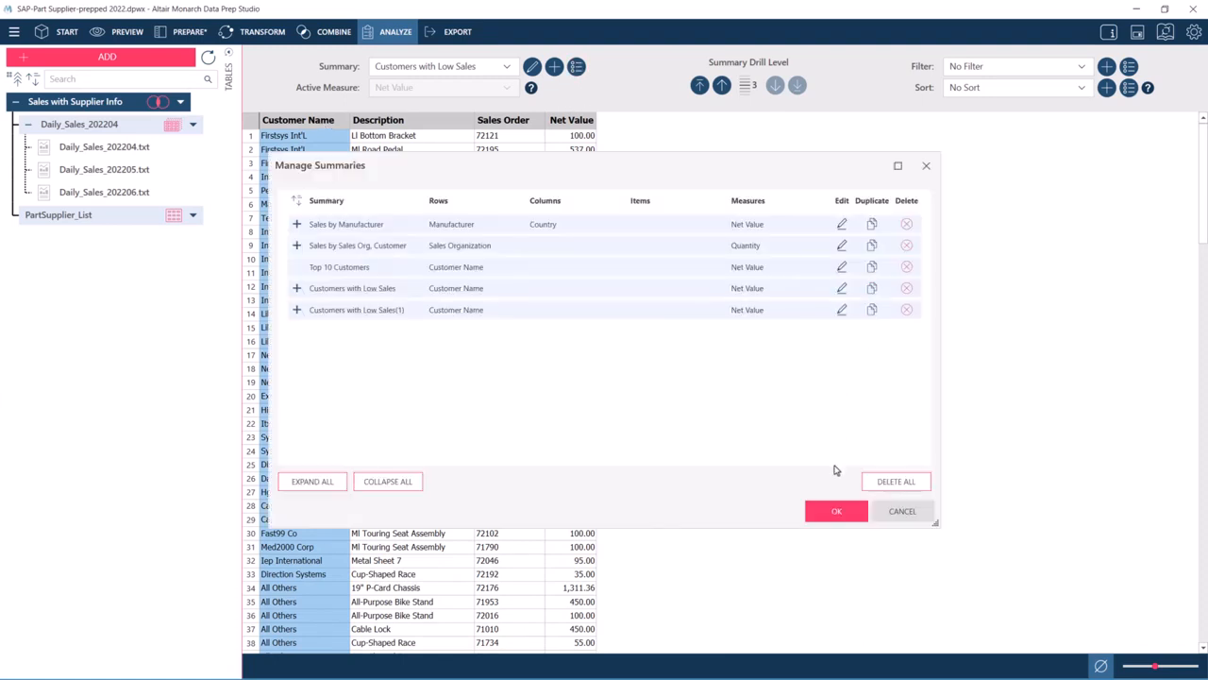
pyautogui.click(836, 513)
# - Edit the Customers with Low Sales(1) summary, adding Sales Organization as the first row field and Quantity as a second measure
pyautogui.click(501, 66)
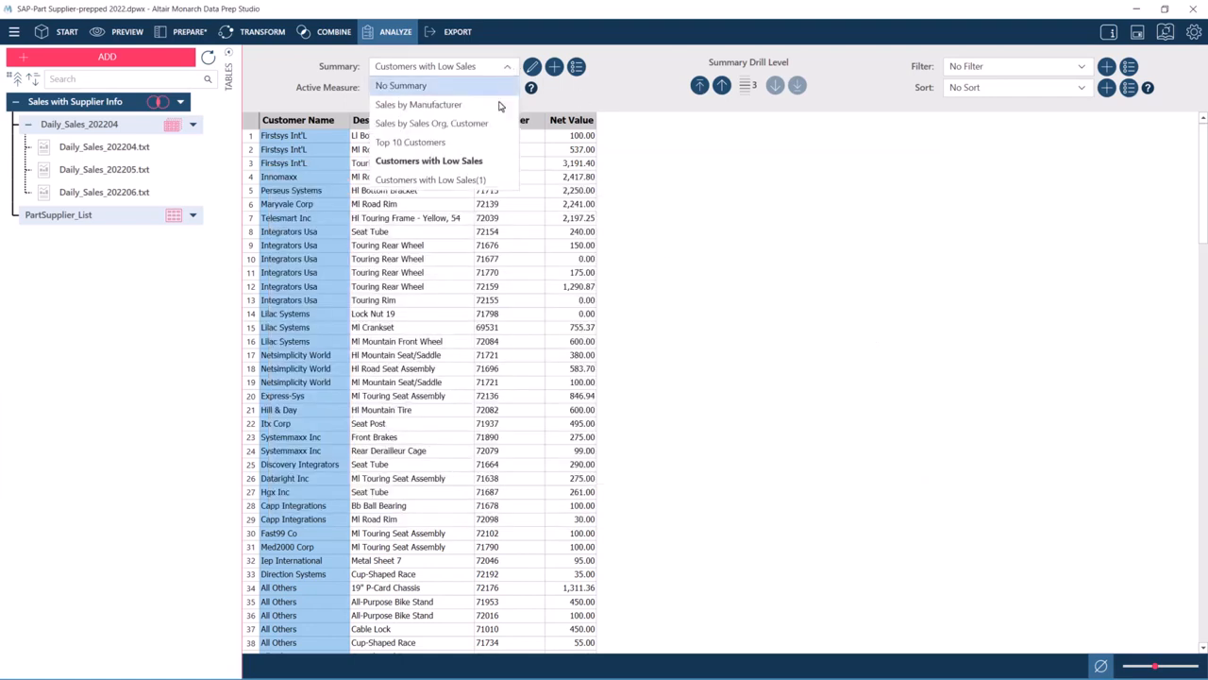
pyautogui.click(503, 180)
pyautogui.click(533, 66)
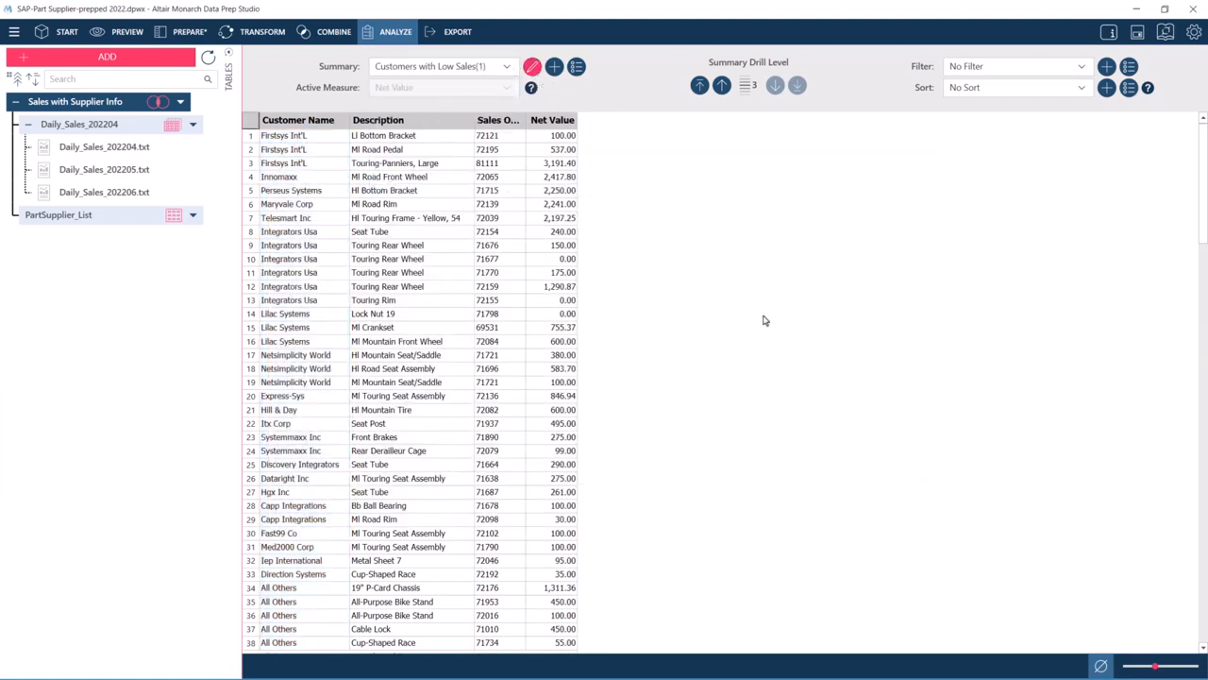
pyautogui.scroll(-3, 490, 453)
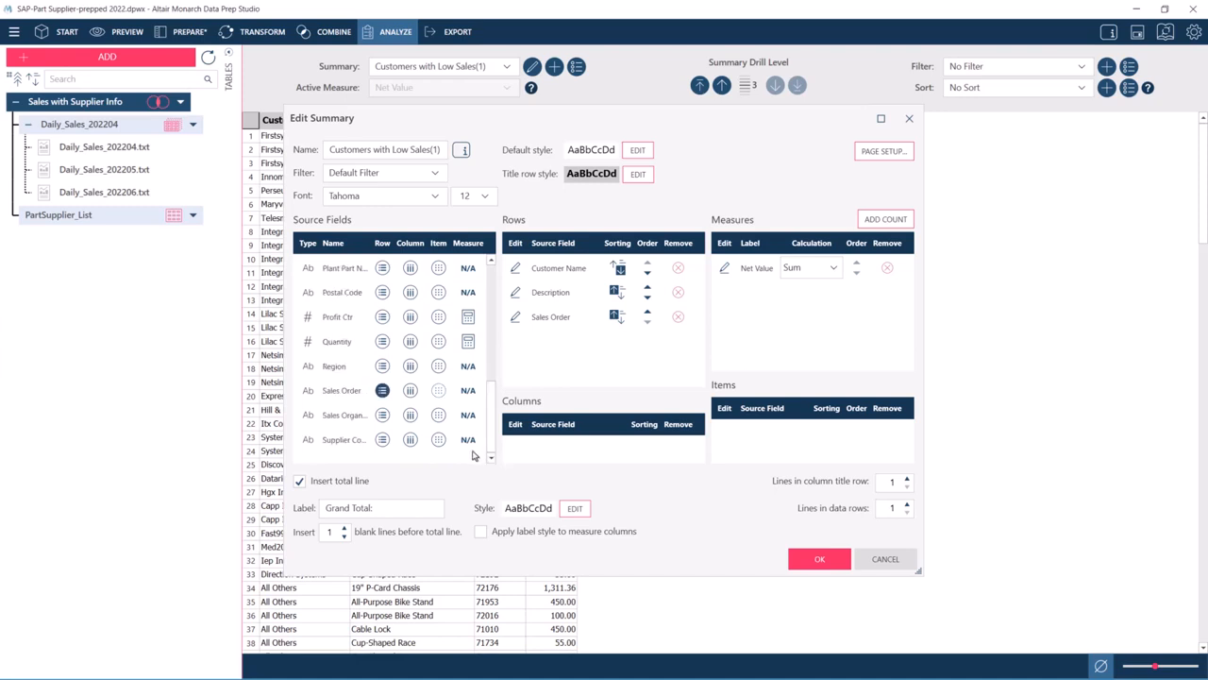
pyautogui.click(382, 415)
pyautogui.click(648, 336)
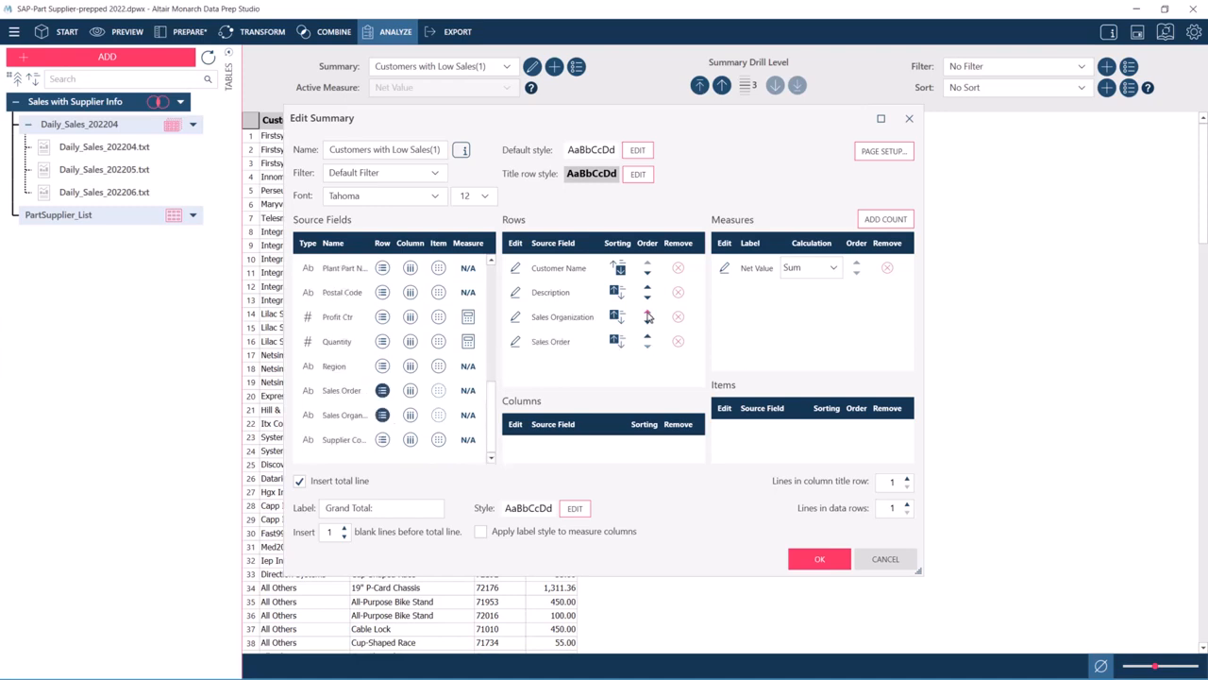
pyautogui.click(647, 312)
pyautogui.click(648, 292)
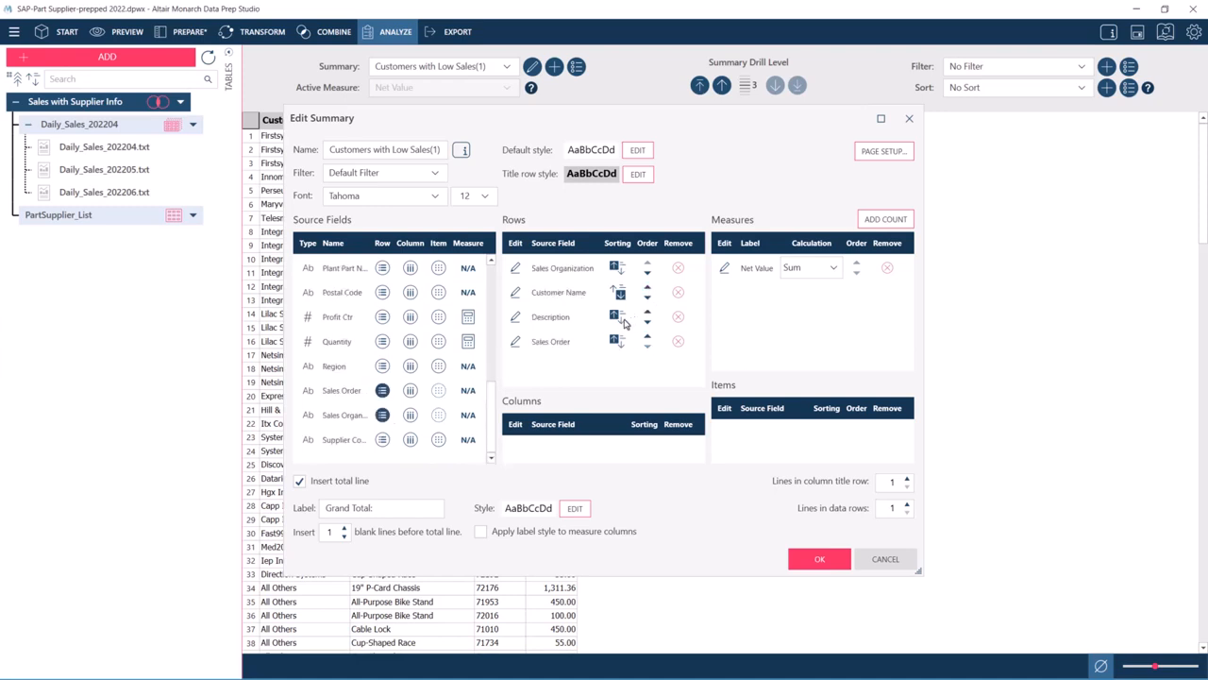
pyautogui.click(471, 342)
# - Set the Customer Name row's matching to values from table using Exact match
pyautogui.click(515, 292)
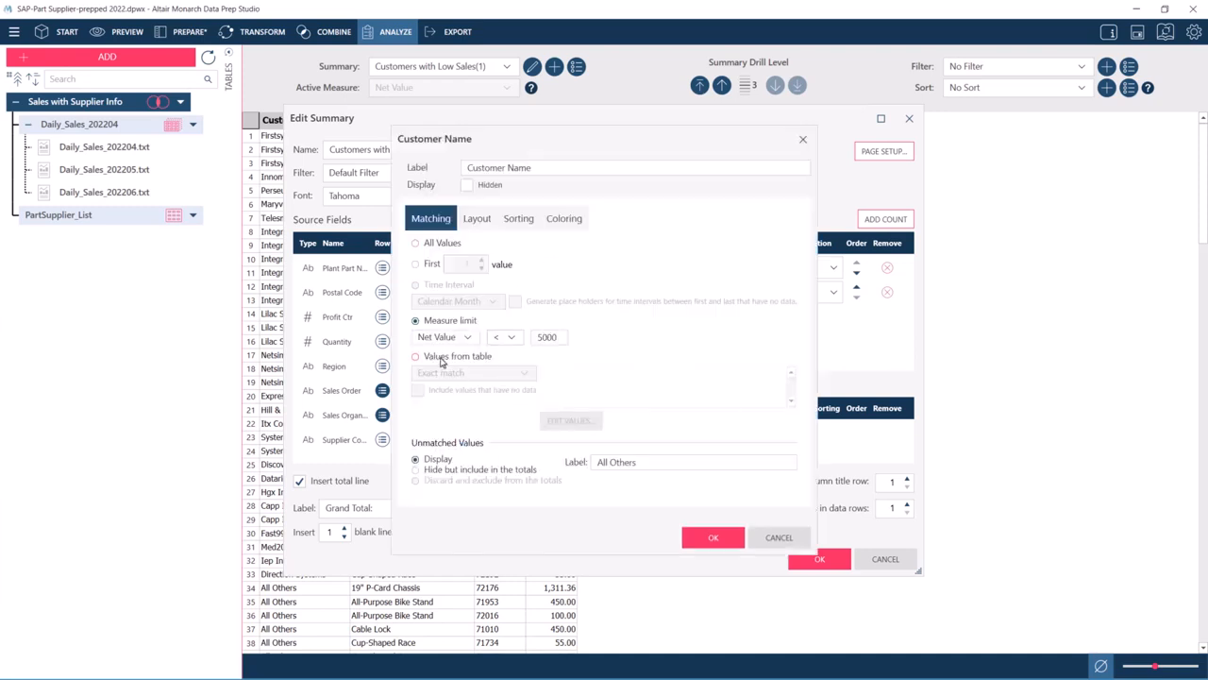
pyautogui.click(485, 357)
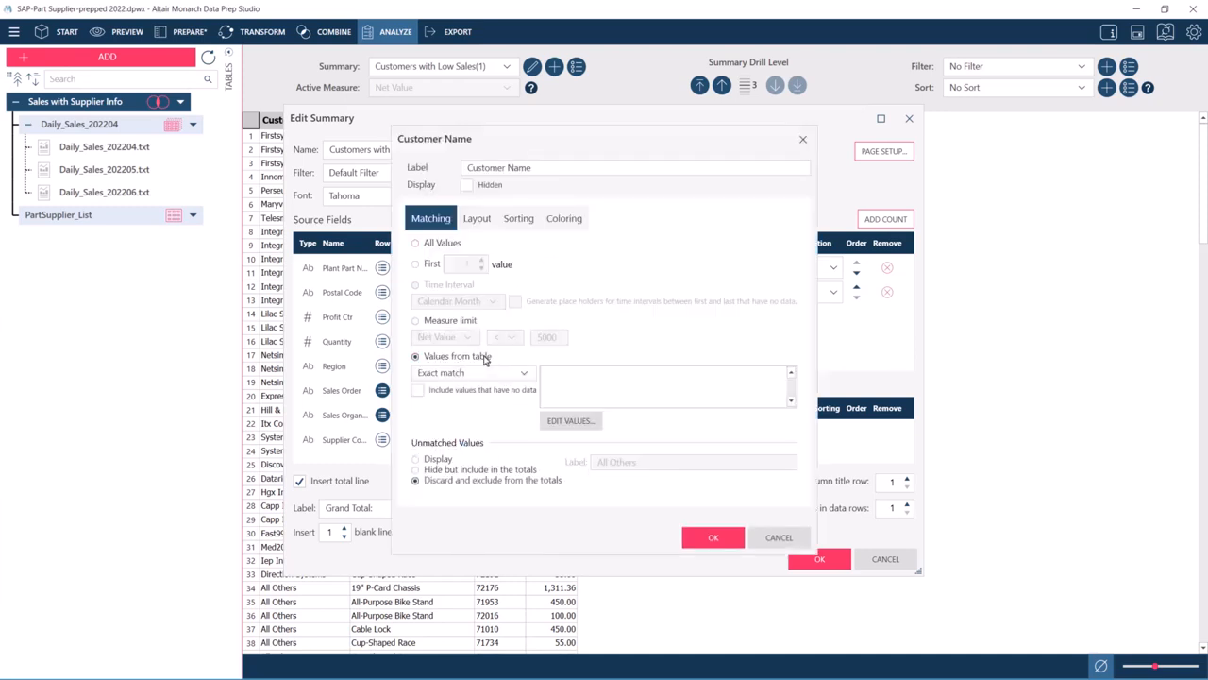
pyautogui.click(524, 374)
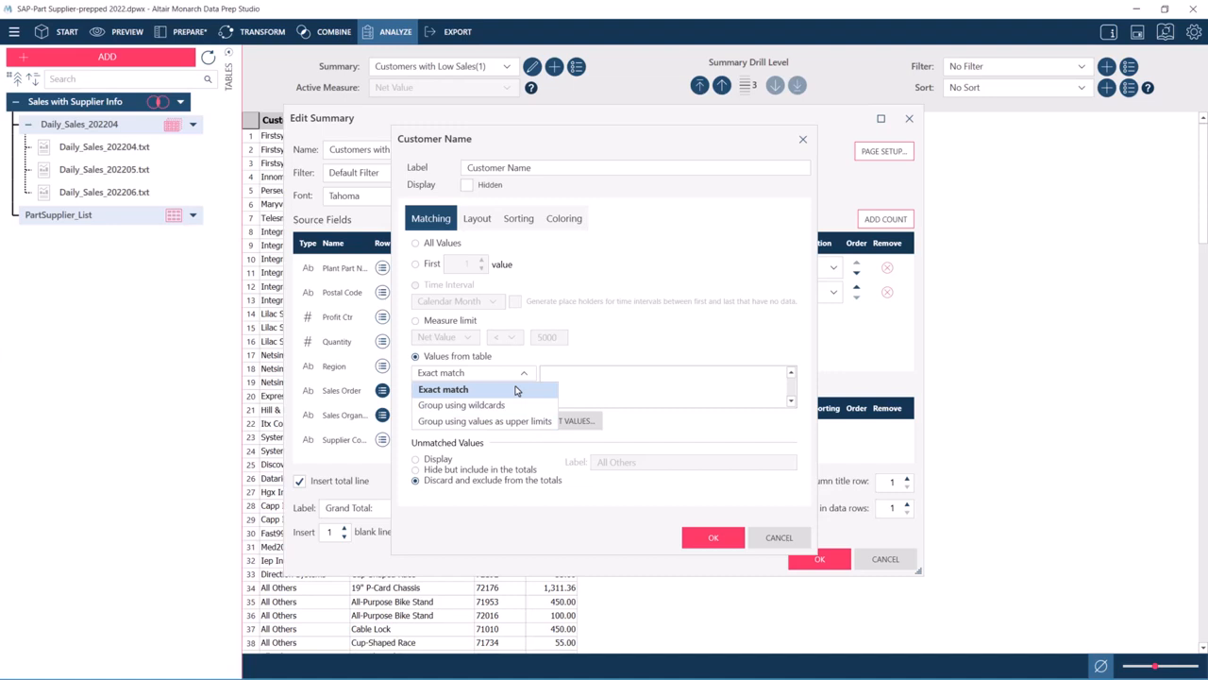
pyautogui.click(515, 390)
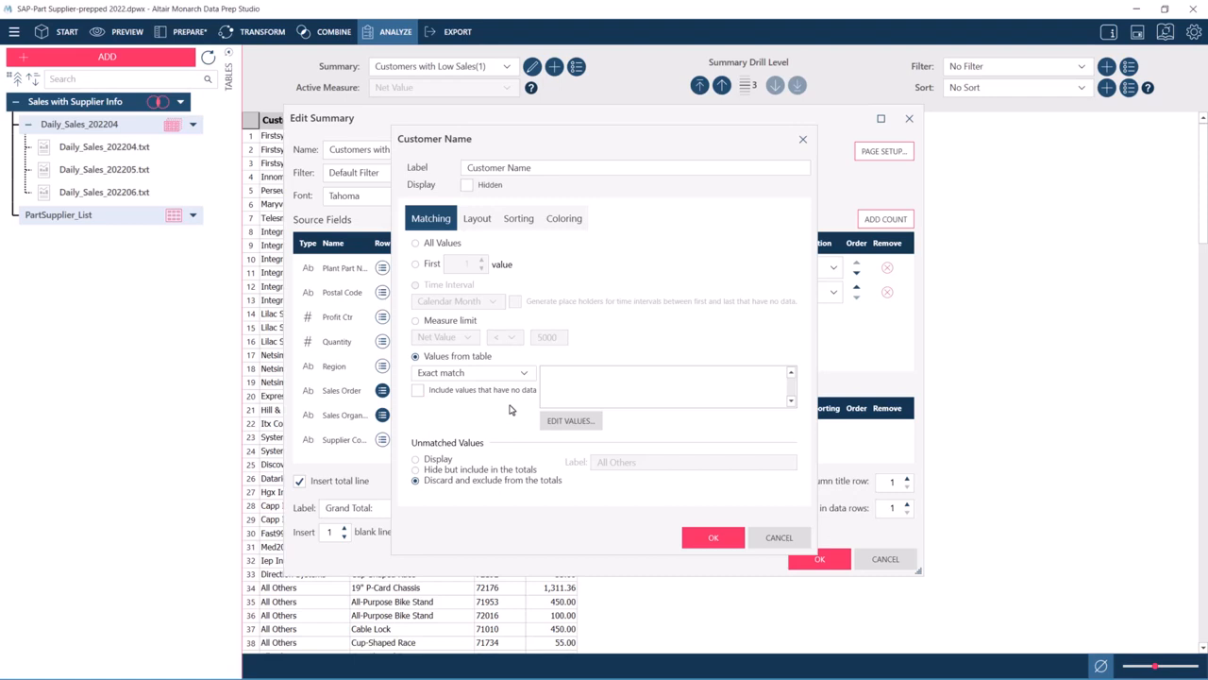
# - Use Carmichael International, Lilac Systems and 123Go Distributors as the table values that Customer Name must match
pyautogui.click(570, 421)
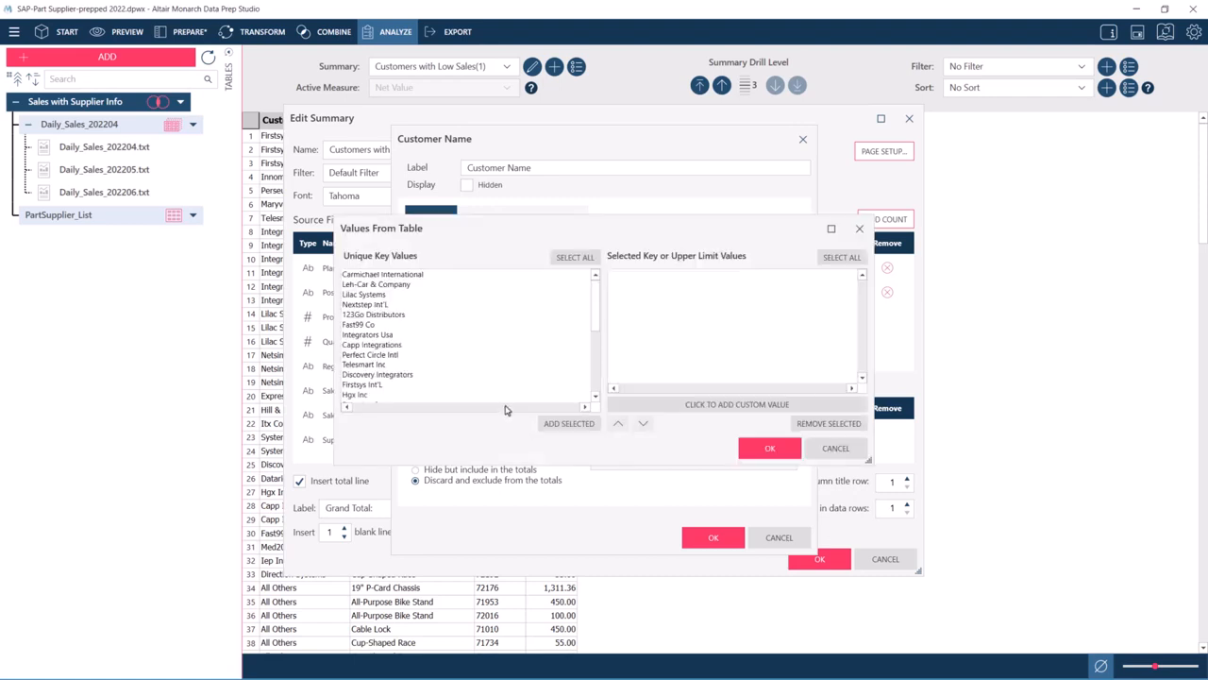
pyautogui.click(397, 273)
pyautogui.keyDown('ctrl'); pyautogui.click(385, 296); pyautogui.keyUp('ctrl')
pyautogui.keyDown('ctrl'); pyautogui.click(395, 315); pyautogui.keyUp('ctrl')
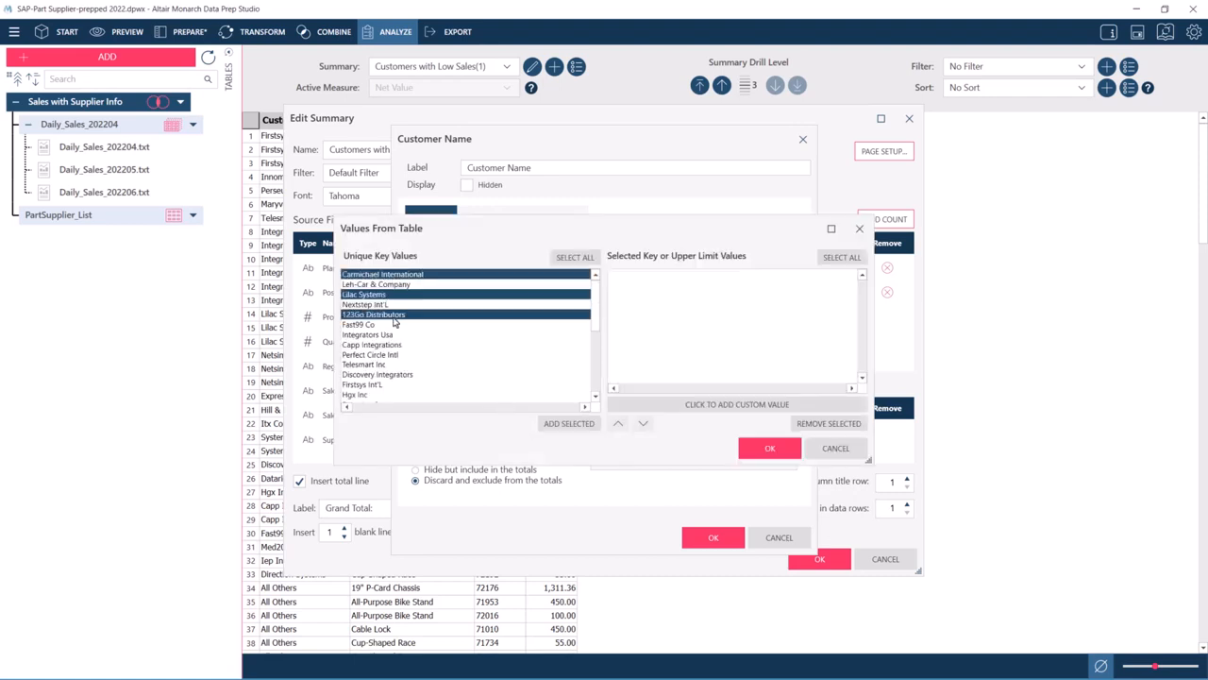
pyautogui.click(557, 423)
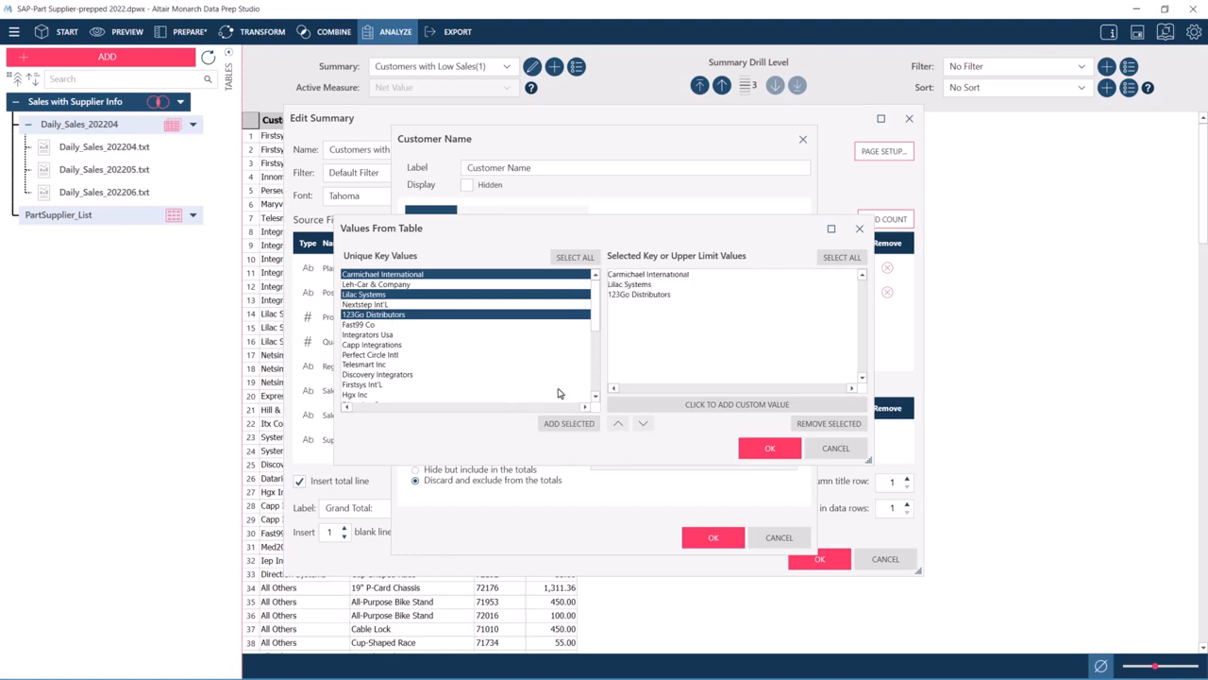
pyautogui.click(719, 404)
pyautogui.click(660, 305)
pyautogui.click(828, 423)
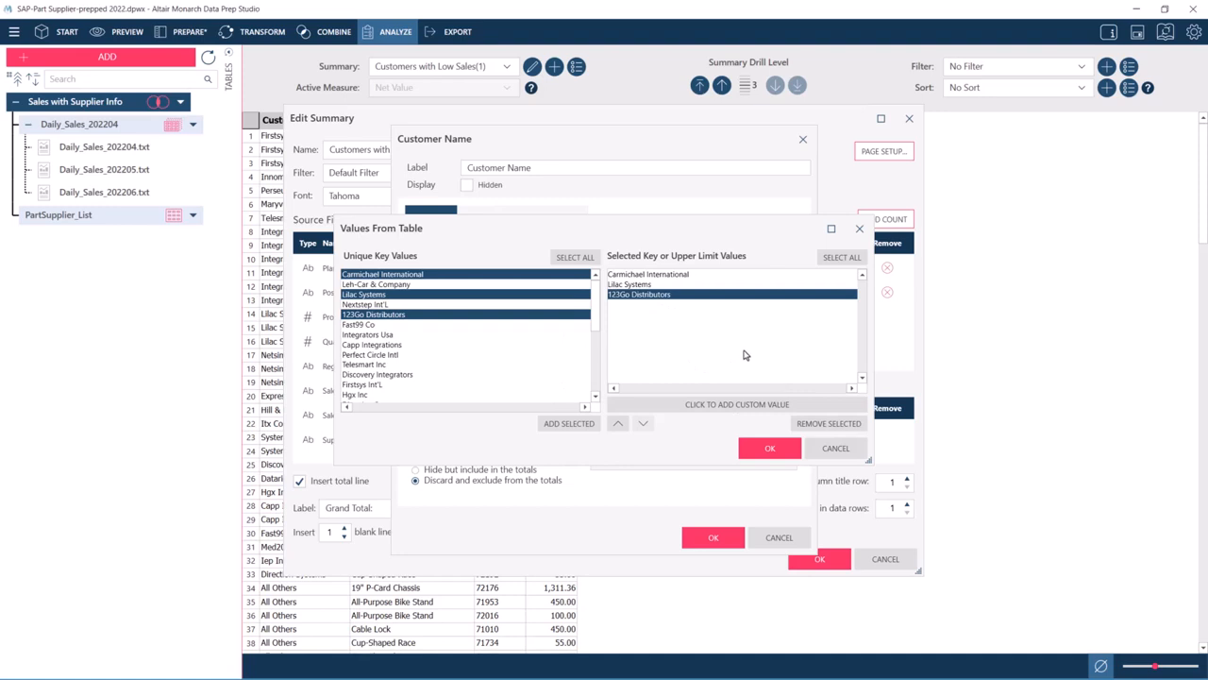
pyautogui.click(770, 447)
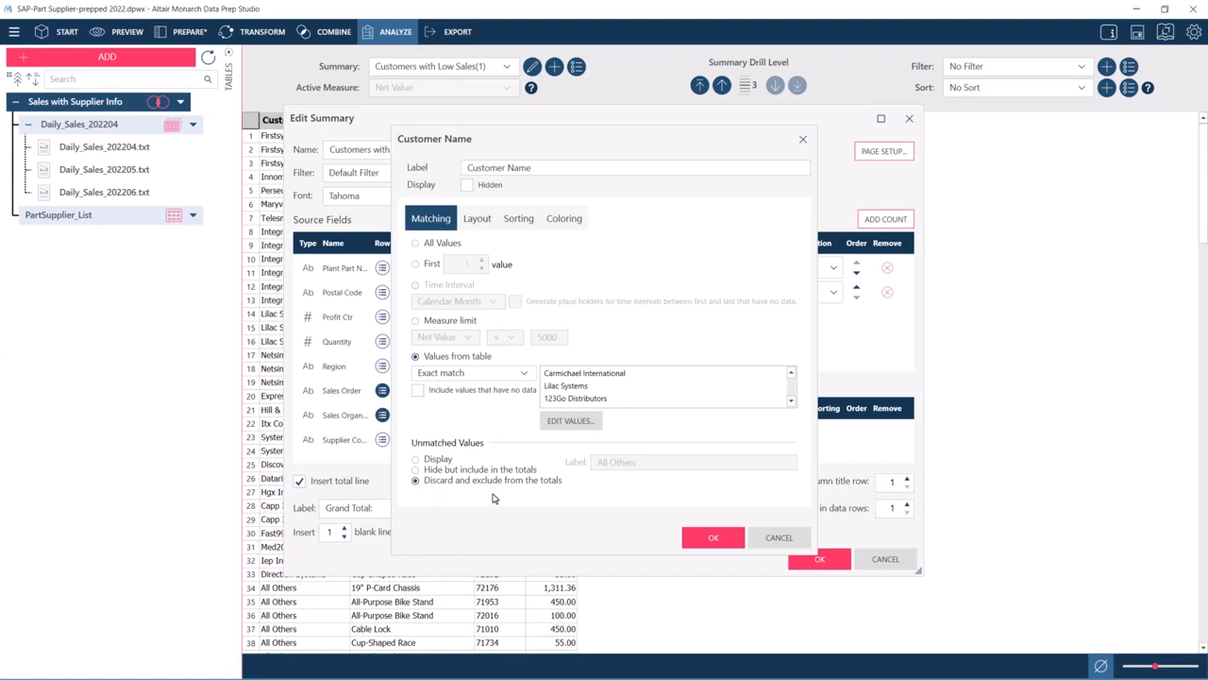
# - Set the Customer Name row to sort by its key field, using the position in the values table
pyautogui.click(521, 220)
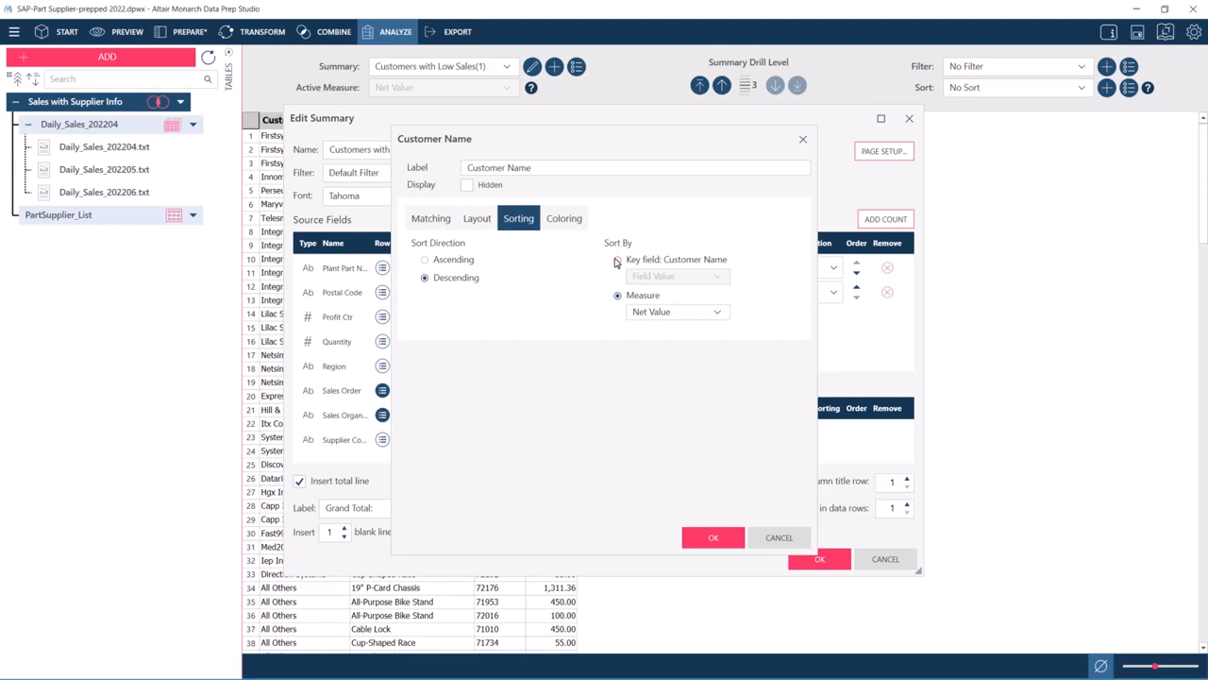
pyautogui.click(617, 260)
pyautogui.click(686, 275)
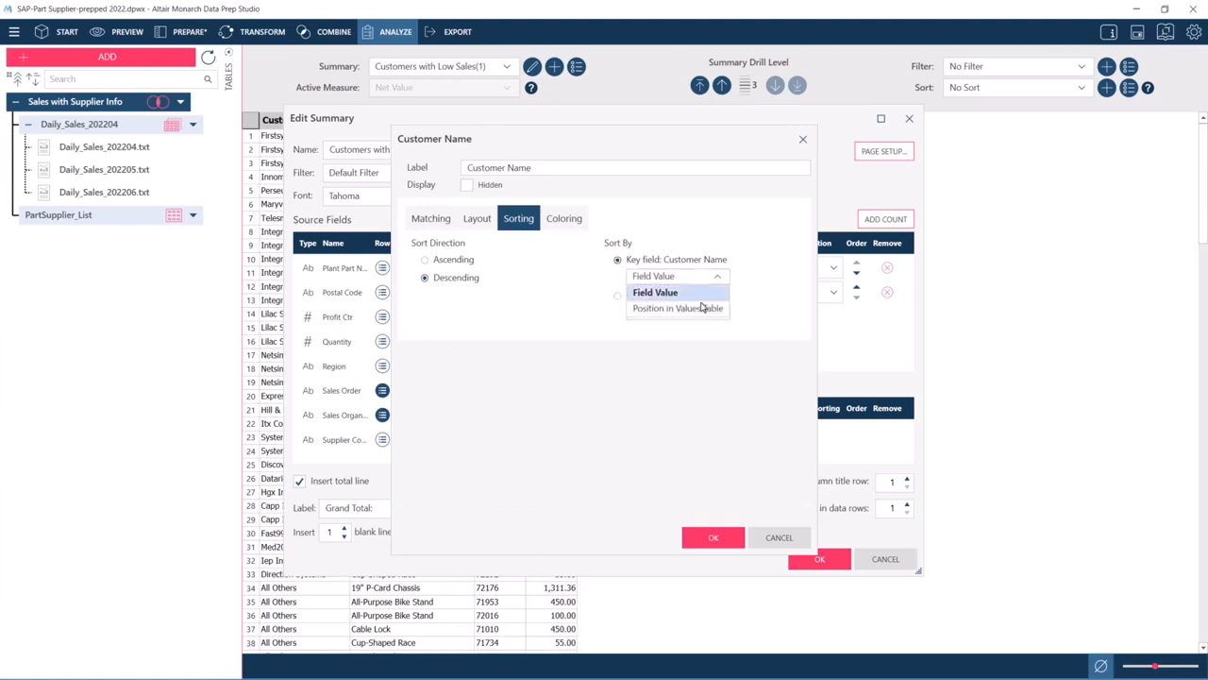
pyautogui.click(716, 310)
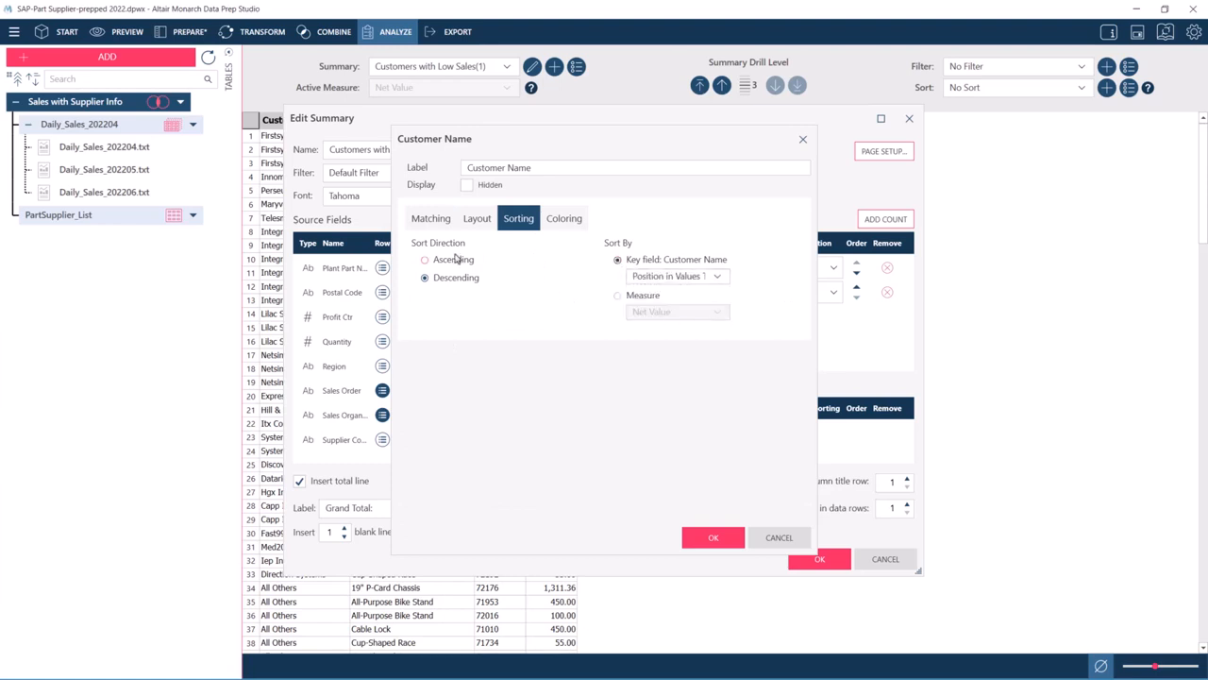
# - Review the chosen customer values, set the Customer Name sort to Field Value ascending, and accept the field settings
pyautogui.click(430, 218)
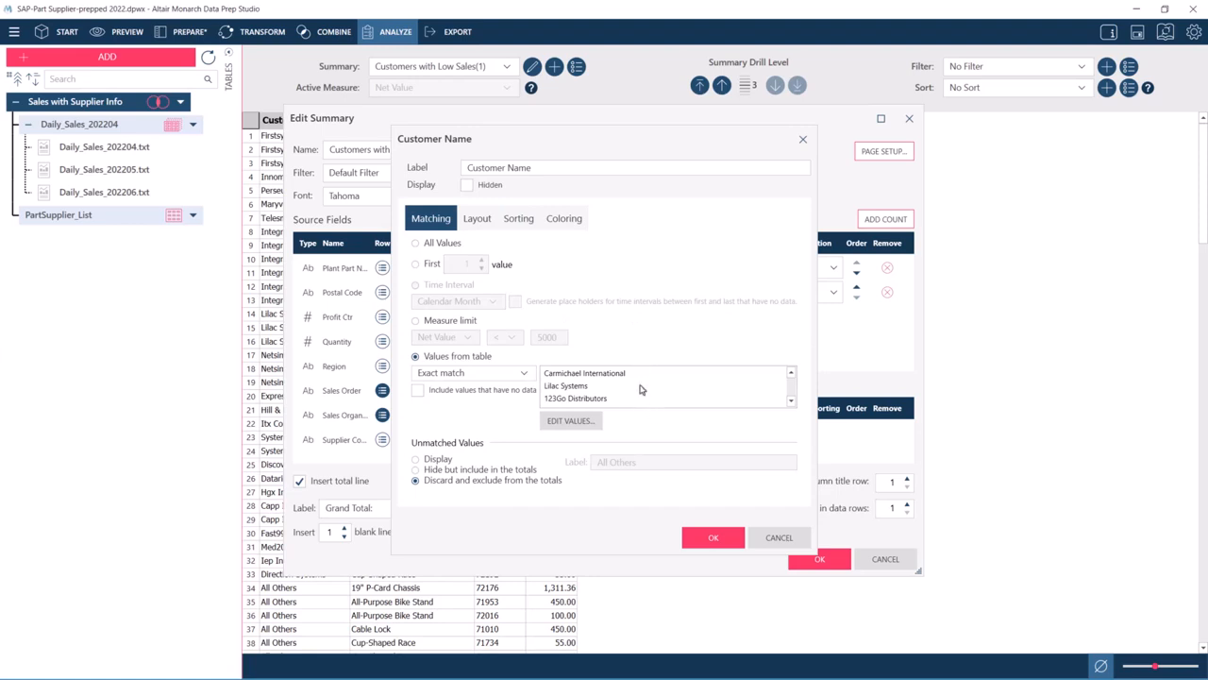
pyautogui.click(518, 221)
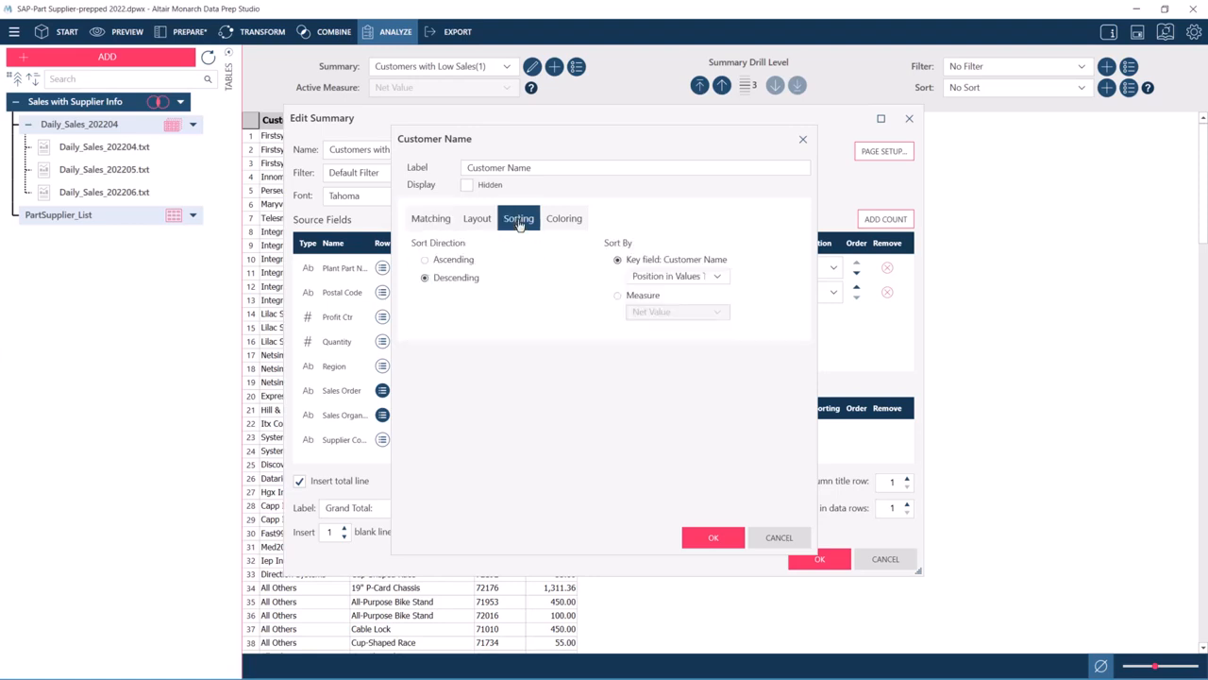
pyautogui.click(651, 276)
pyautogui.click(658, 300)
pyautogui.click(458, 261)
pyautogui.click(706, 535)
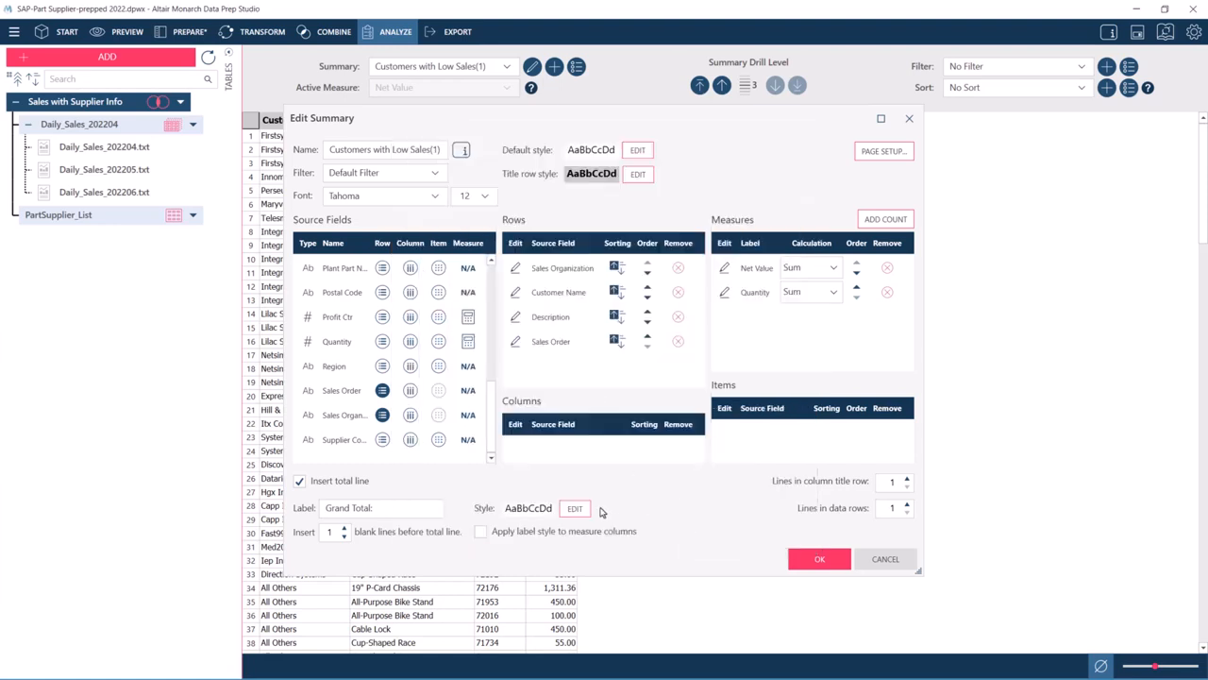
pyautogui.hotkey('ctrl', 'a')
pyautogui.write('12')
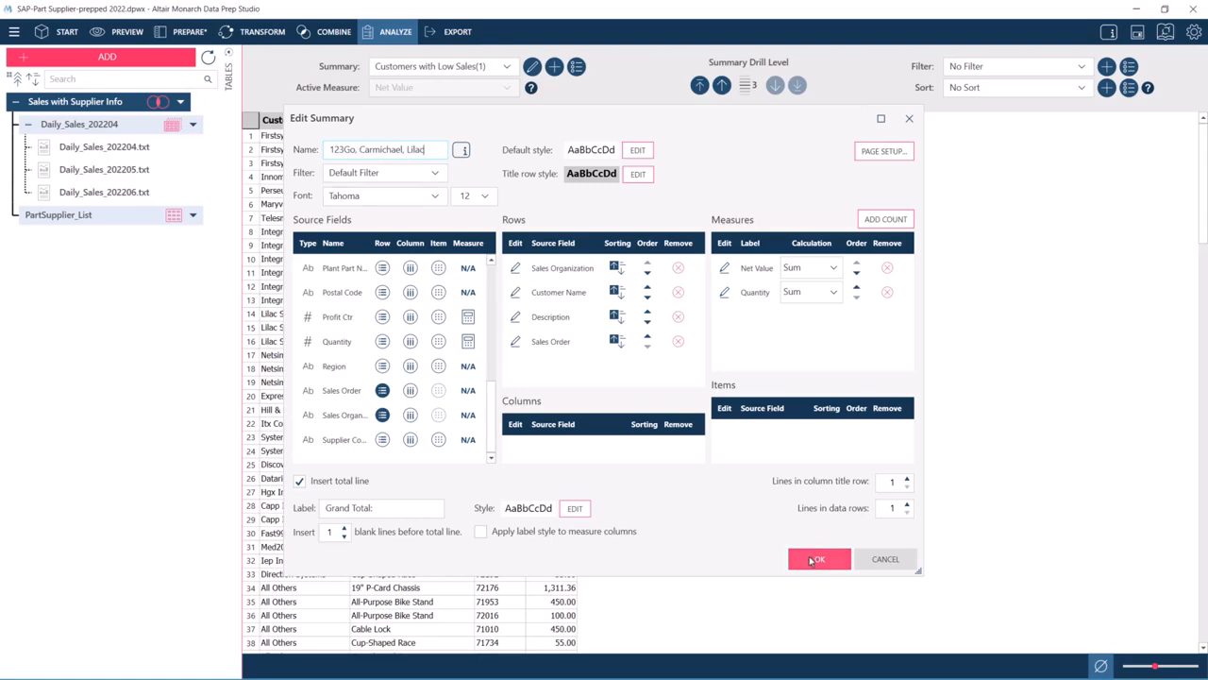
pyautogui.click(809, 560)
# - Examine the customer order within each sales organization and drill the summary up two levels to Customer Name
pyautogui.click(452, 138)
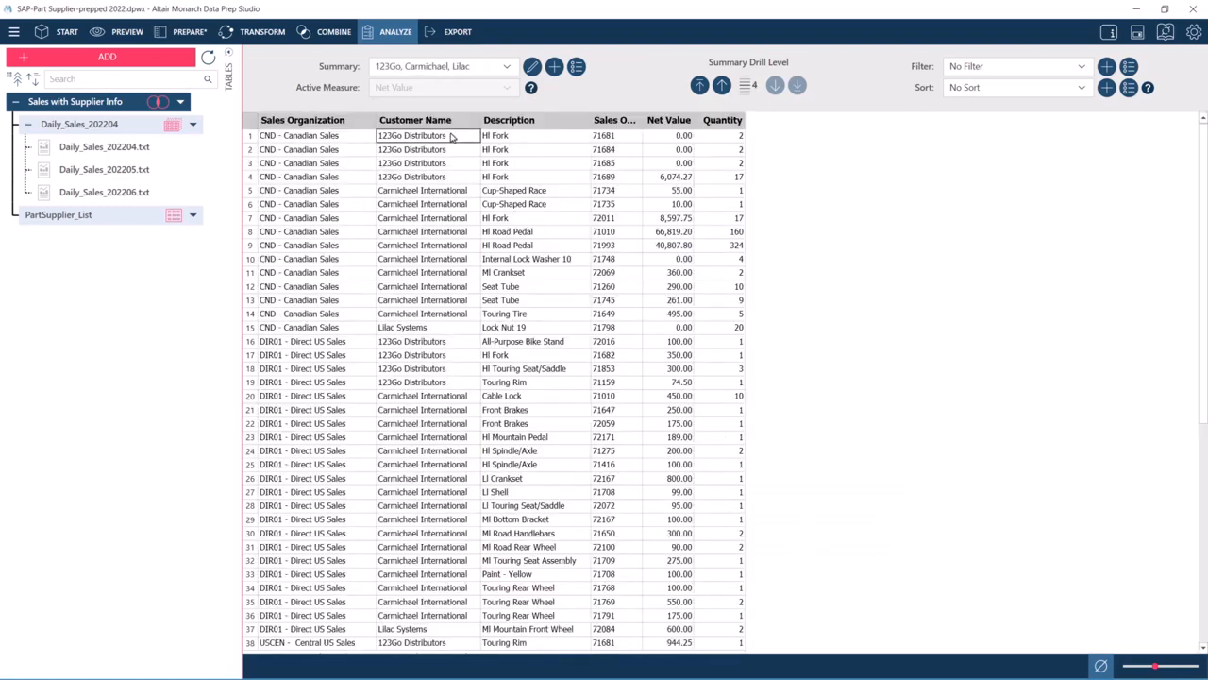
pyautogui.moveTo(452, 138); pyautogui.dragTo(448, 317)
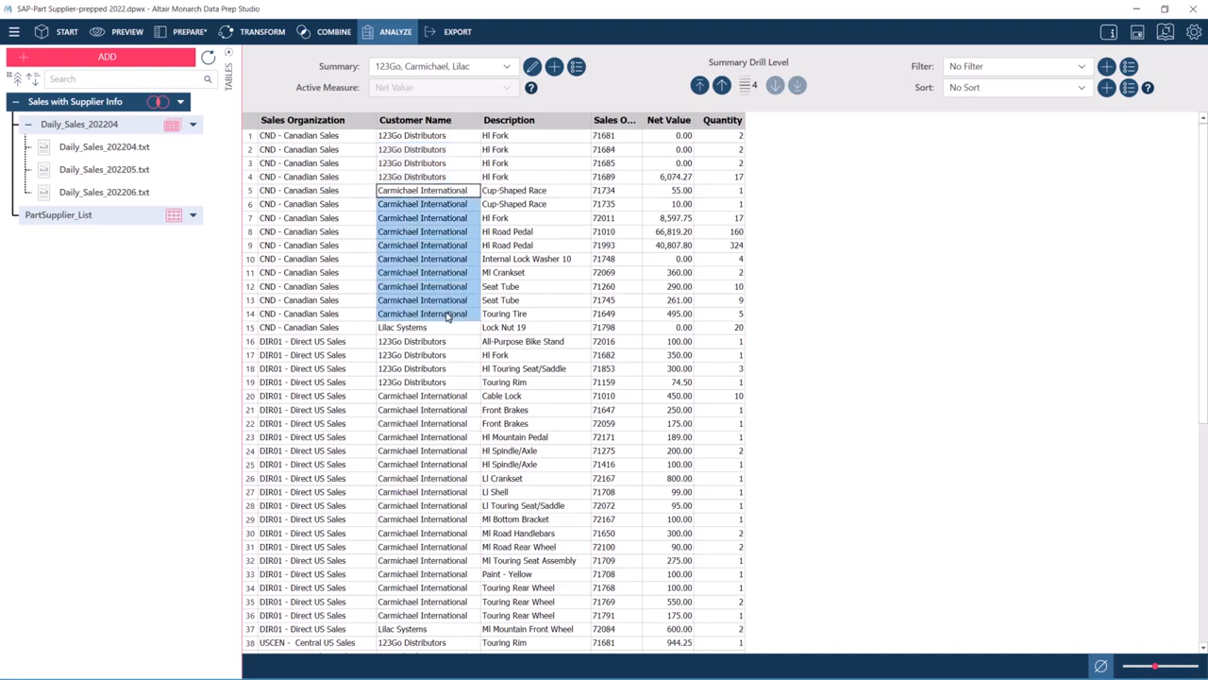
pyautogui.click(449, 331)
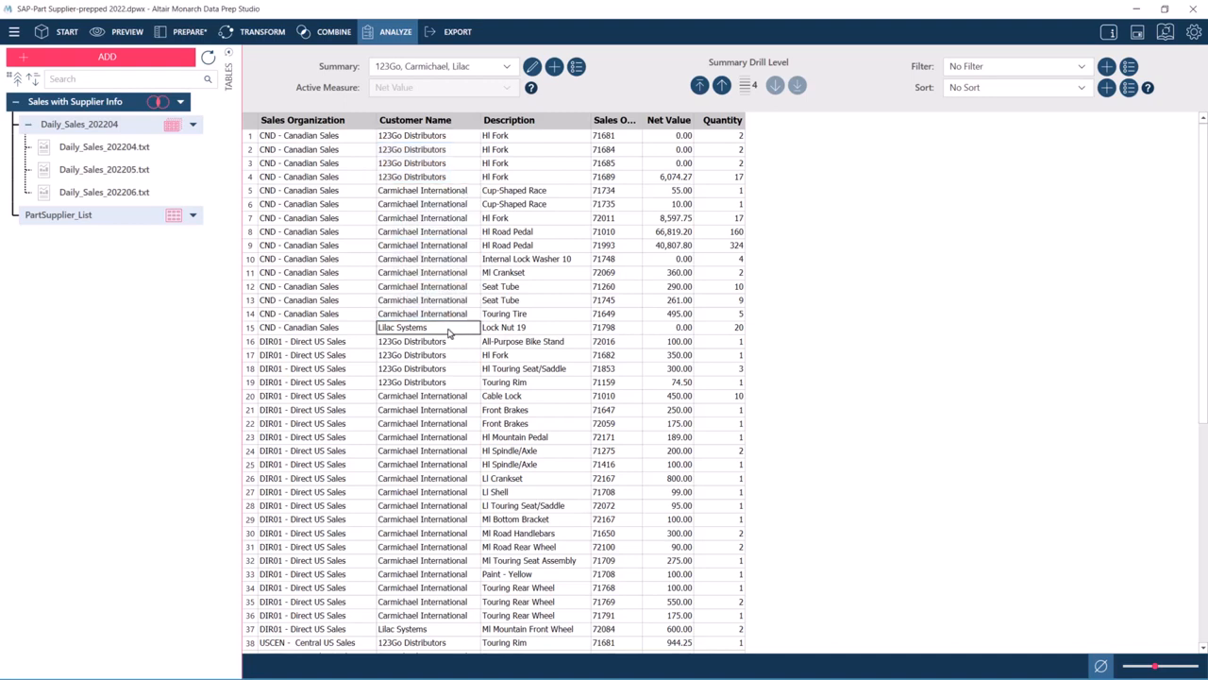
pyautogui.click(345, 234)
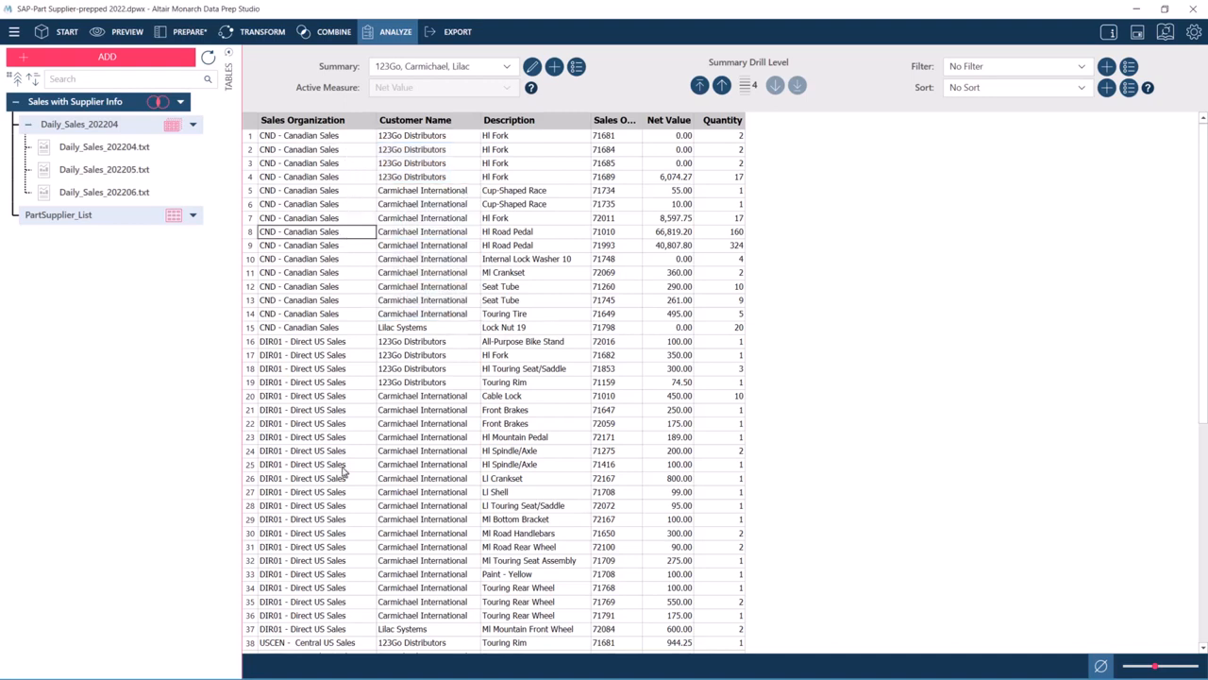
pyautogui.click(342, 466)
pyautogui.click(722, 85)
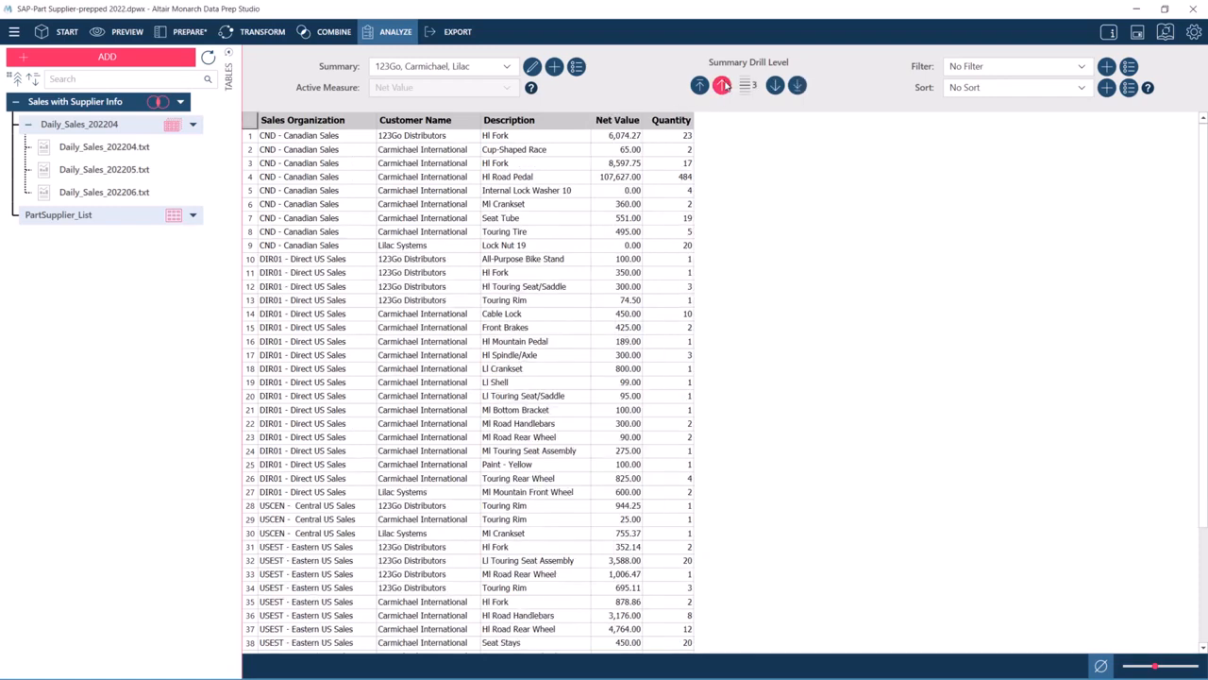
pyautogui.click(723, 85)
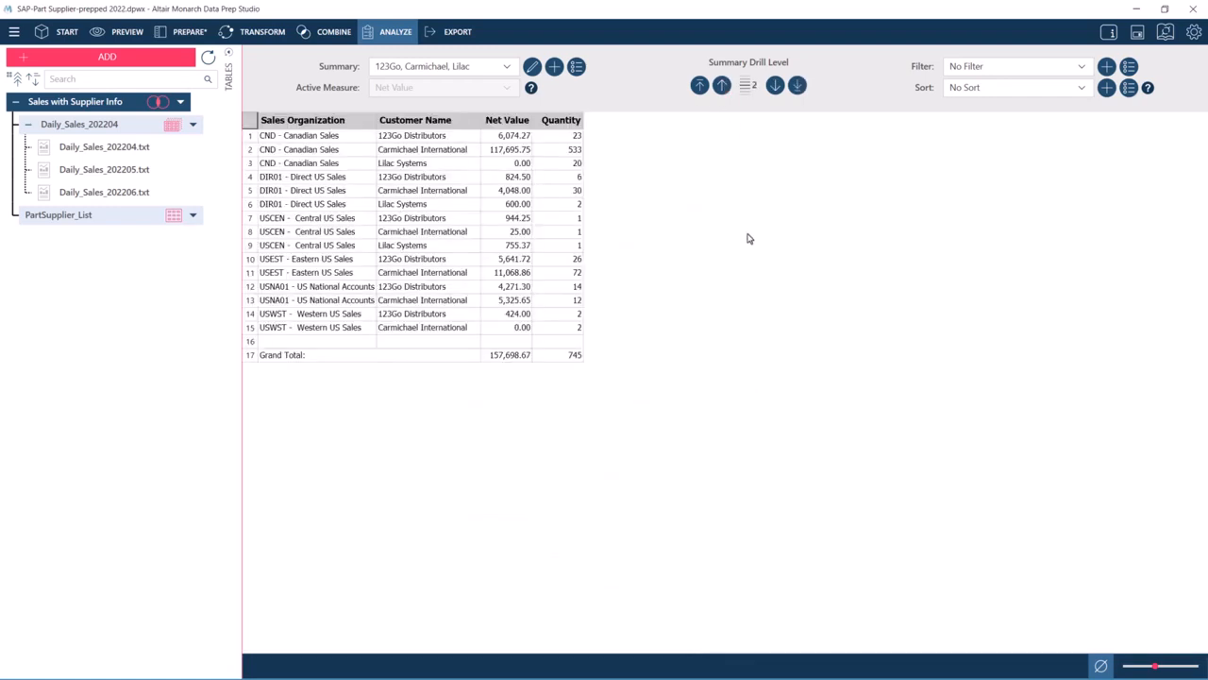
# - View the Top 10 Customers and Customers with Low Sales summaries, and return to the 123Go, Carmichael, Lilac summary
pyautogui.click(509, 67)
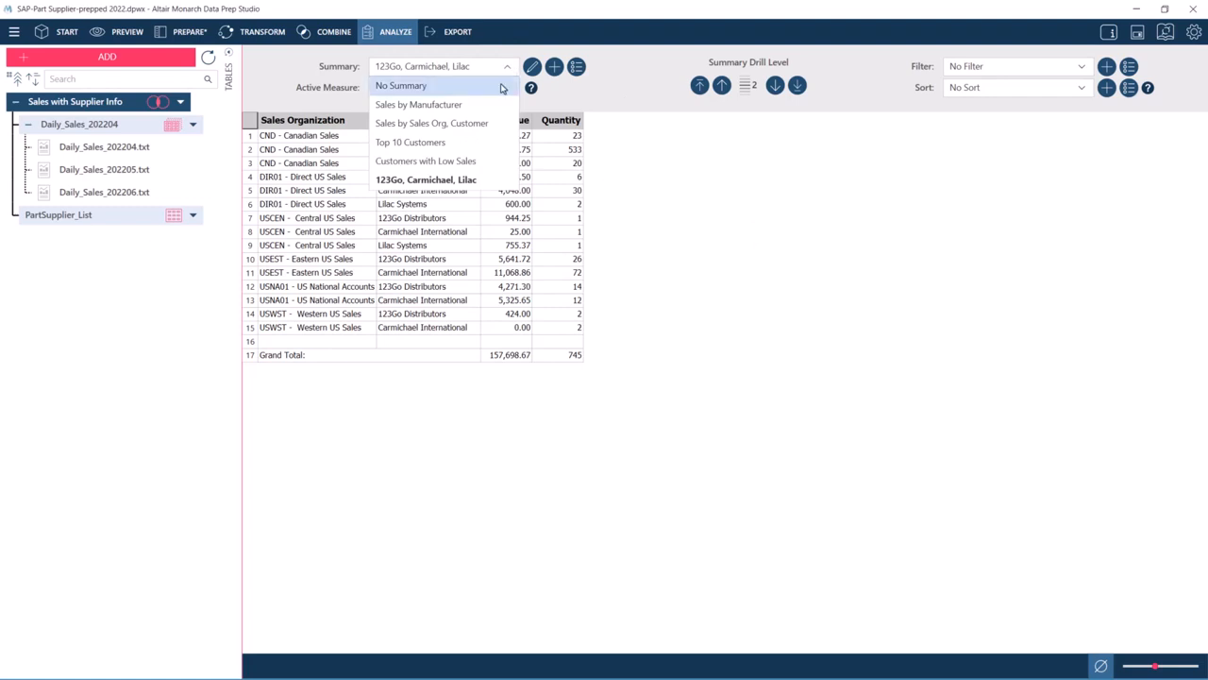
pyautogui.click(482, 144)
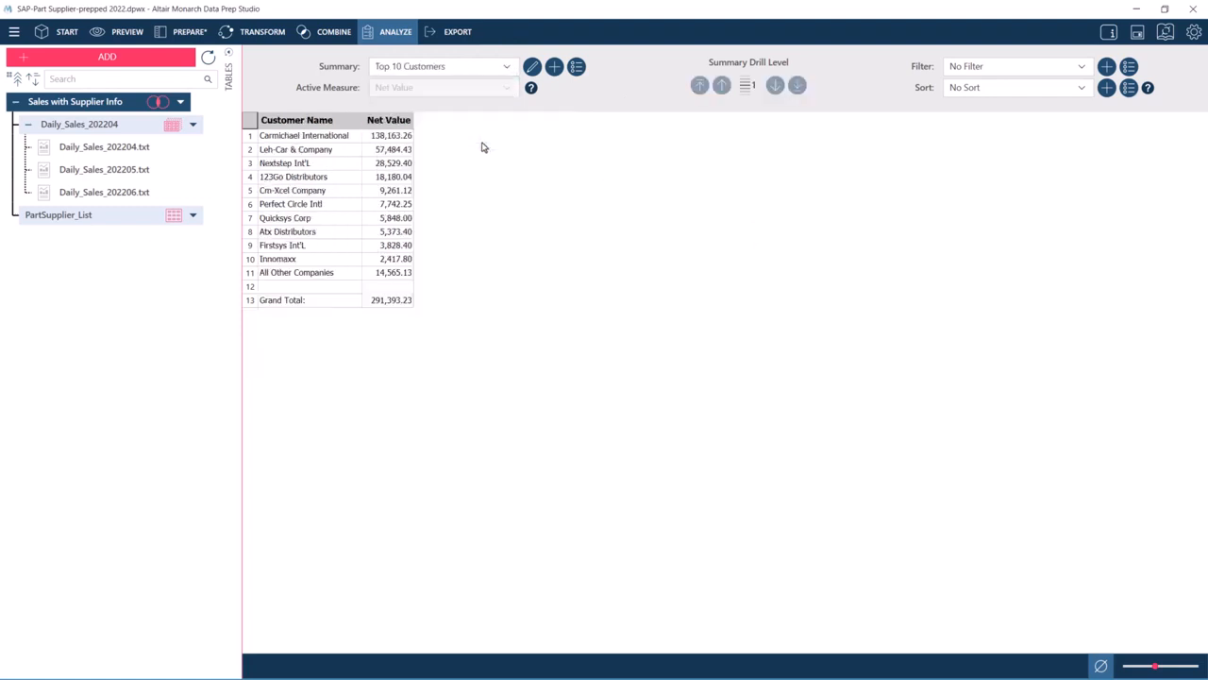
pyautogui.click(508, 67)
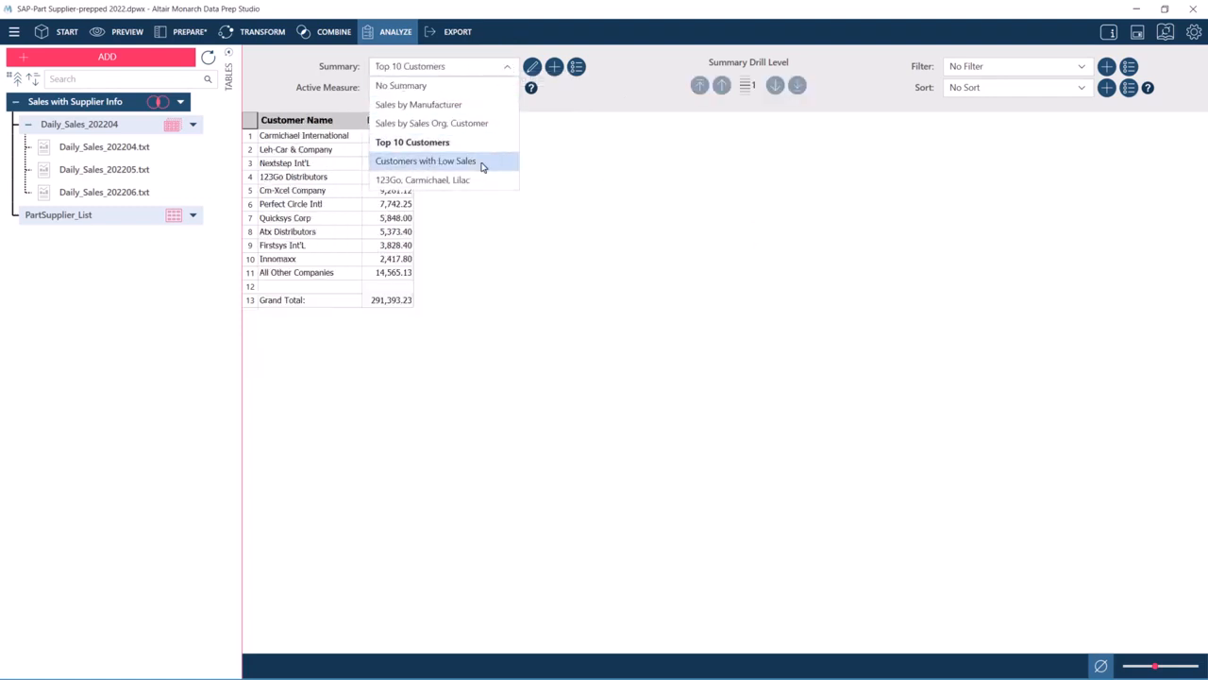
pyautogui.click(482, 164)
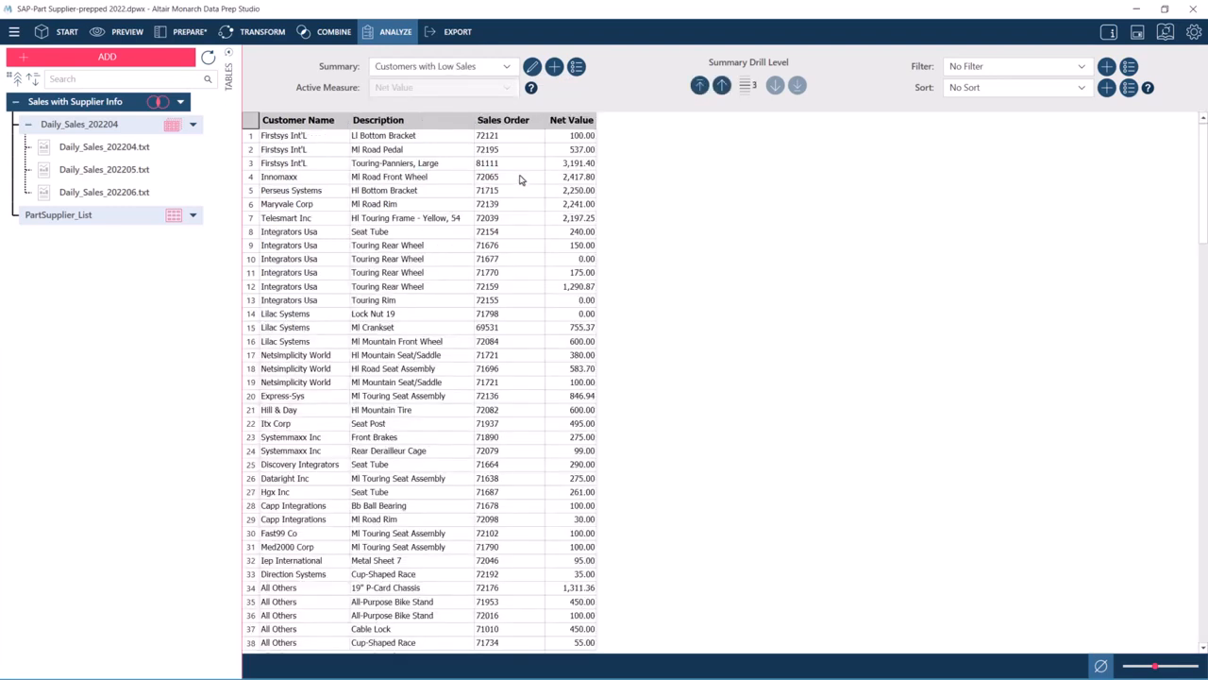
pyautogui.click(507, 67)
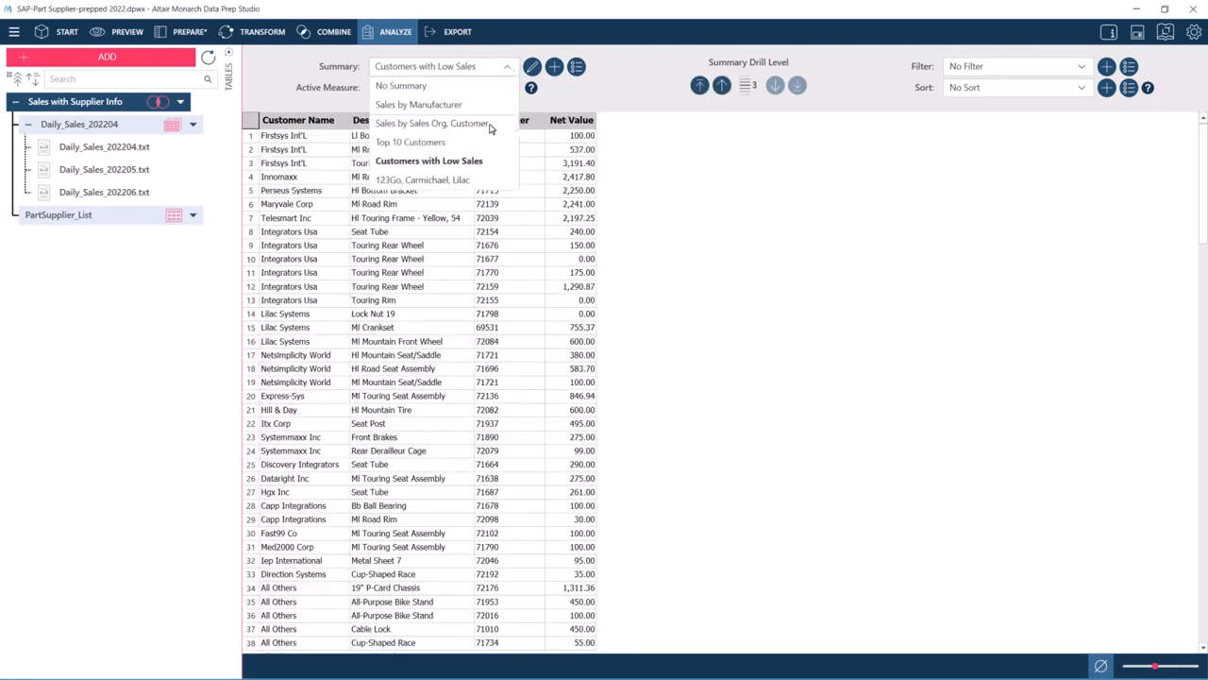
pyautogui.click(476, 181)
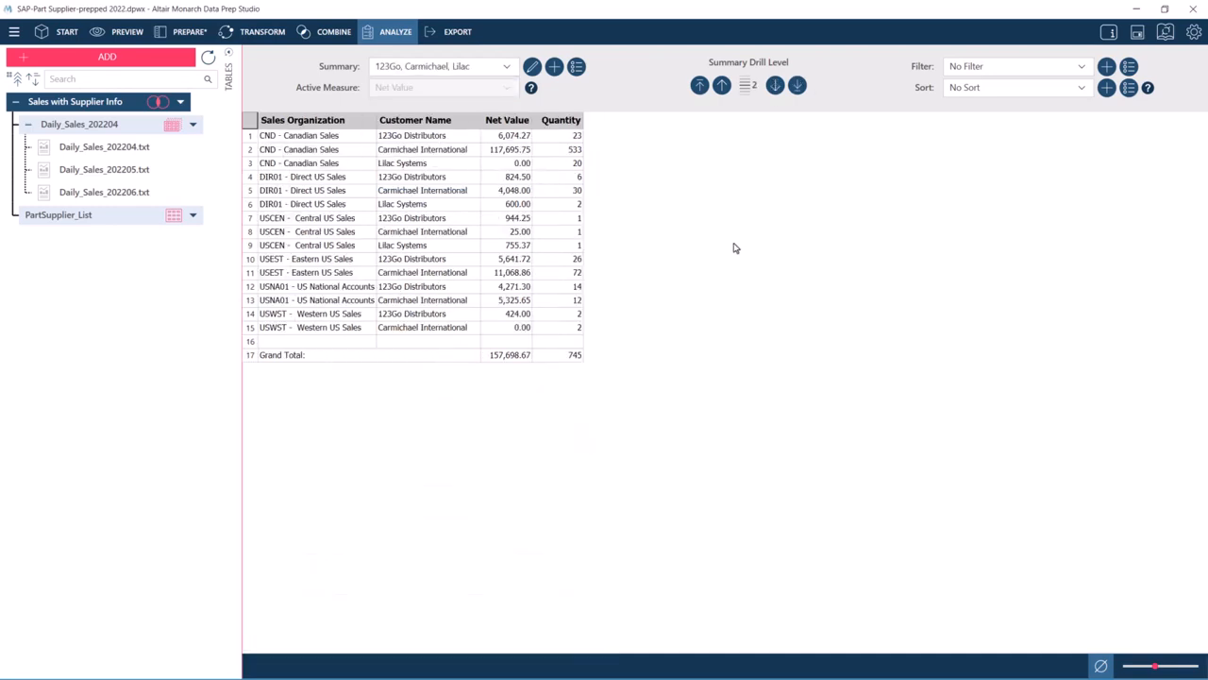
# - Drill the summary down two levels to Sales Order and widen the Sales Order column
pyautogui.click(775, 86)
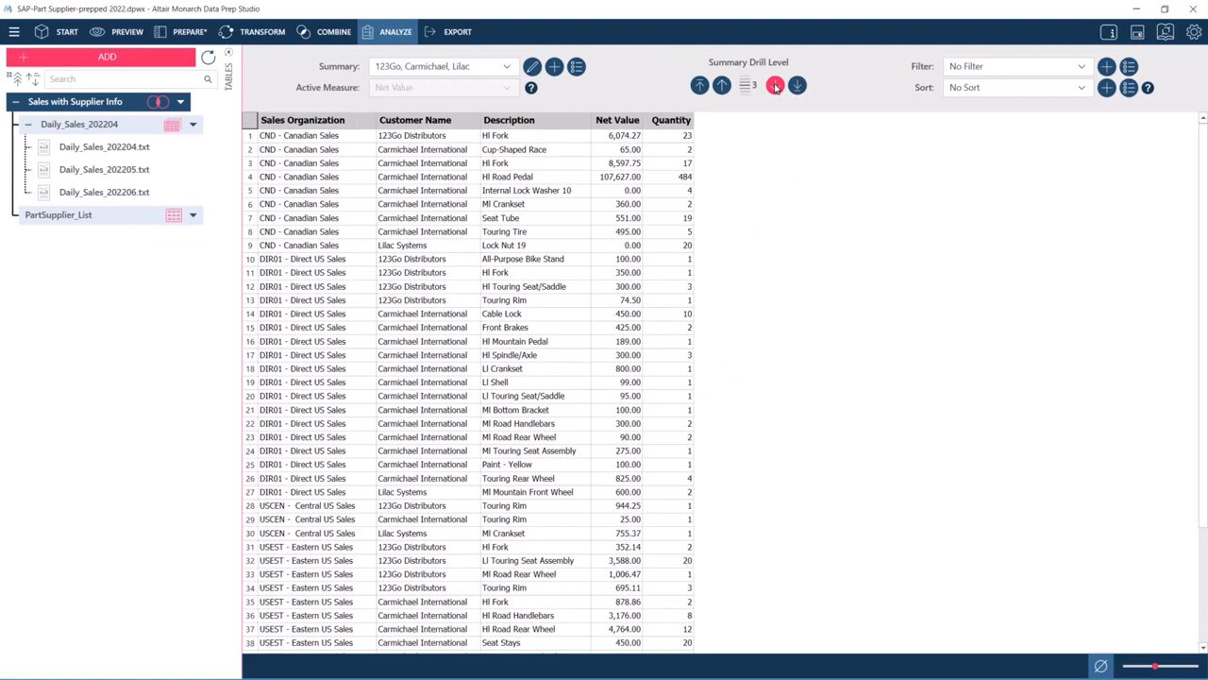
pyautogui.click(775, 86)
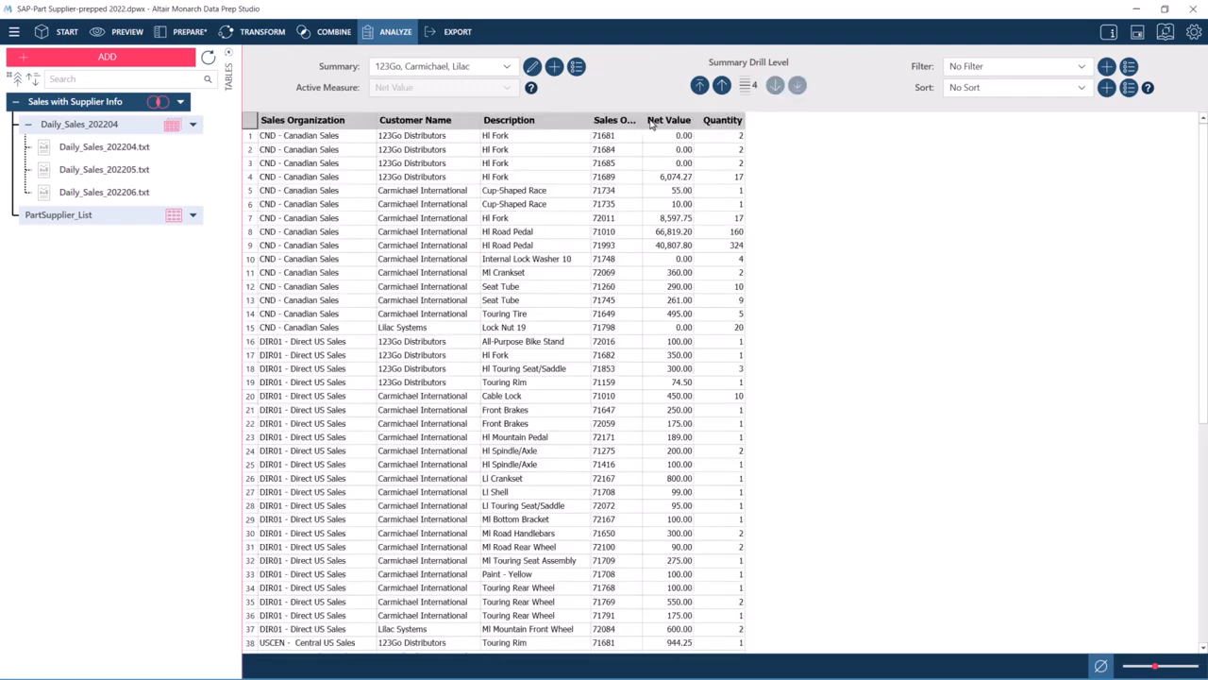
pyautogui.moveTo(643, 120); pyautogui.dragTo(659, 120)
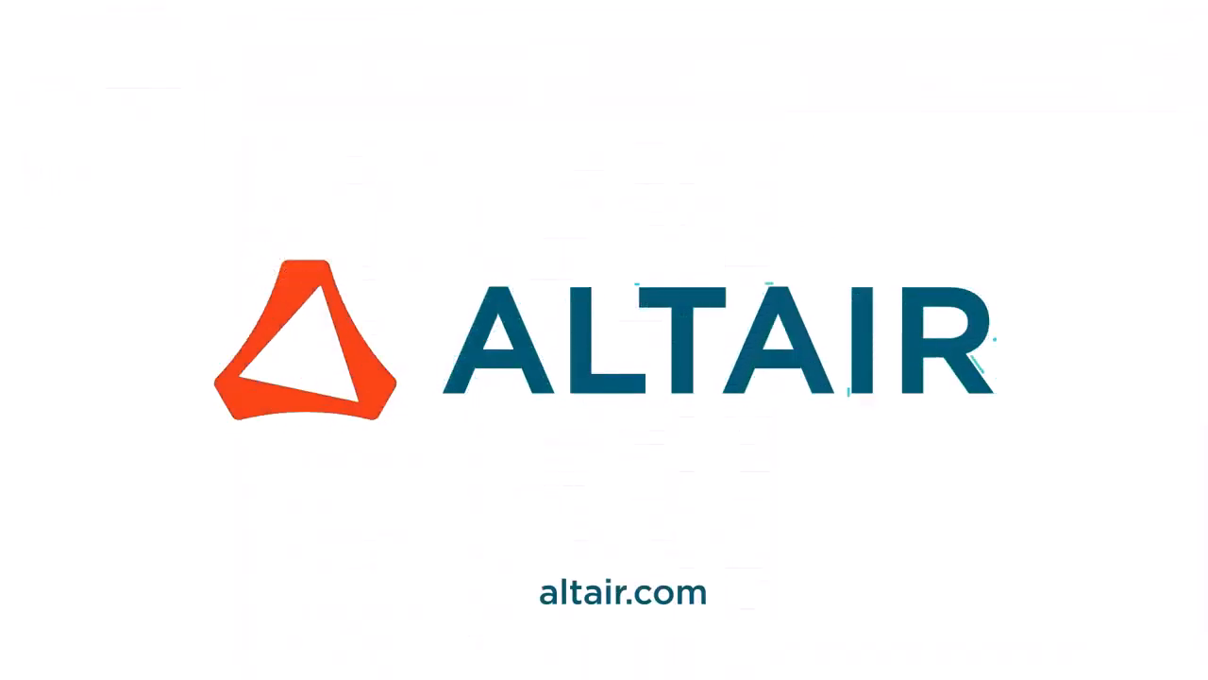